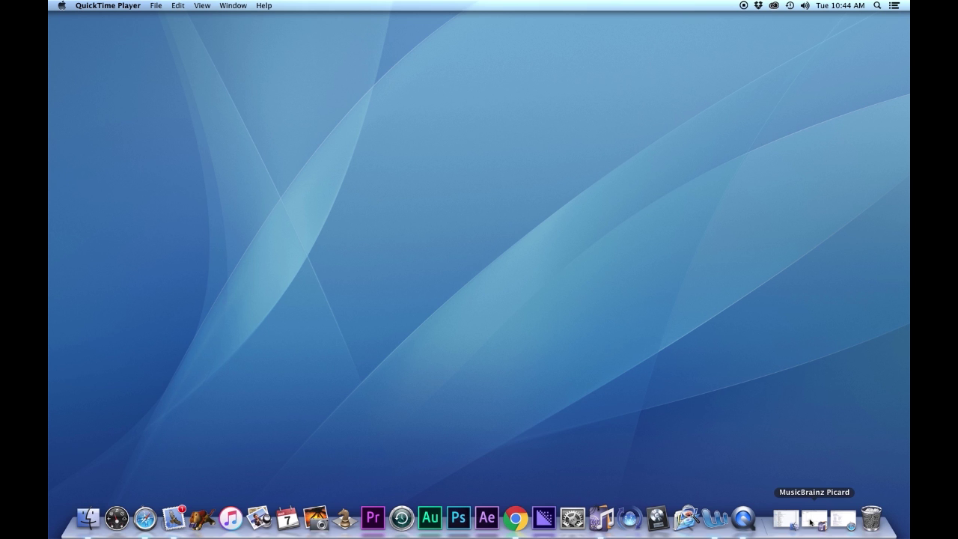
Step: Switch to Safari, open the MusicBrainz website from the search results, view its Search and Products options, and minimize the window
click(836, 519)
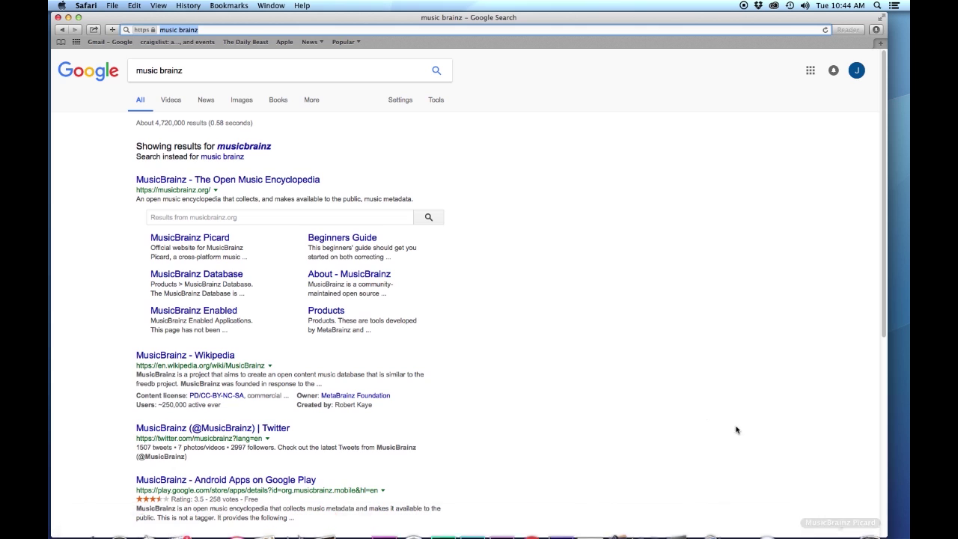
click(224, 181)
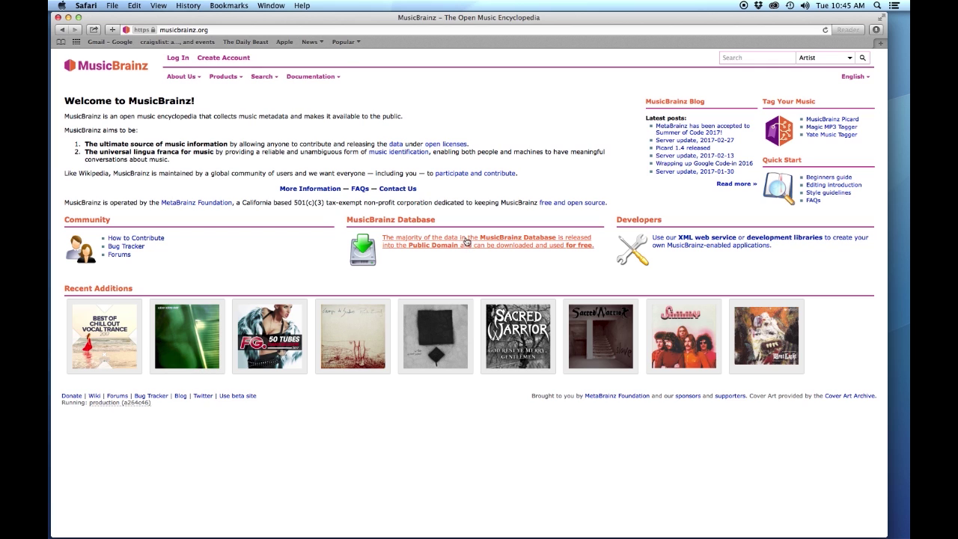
click(276, 80)
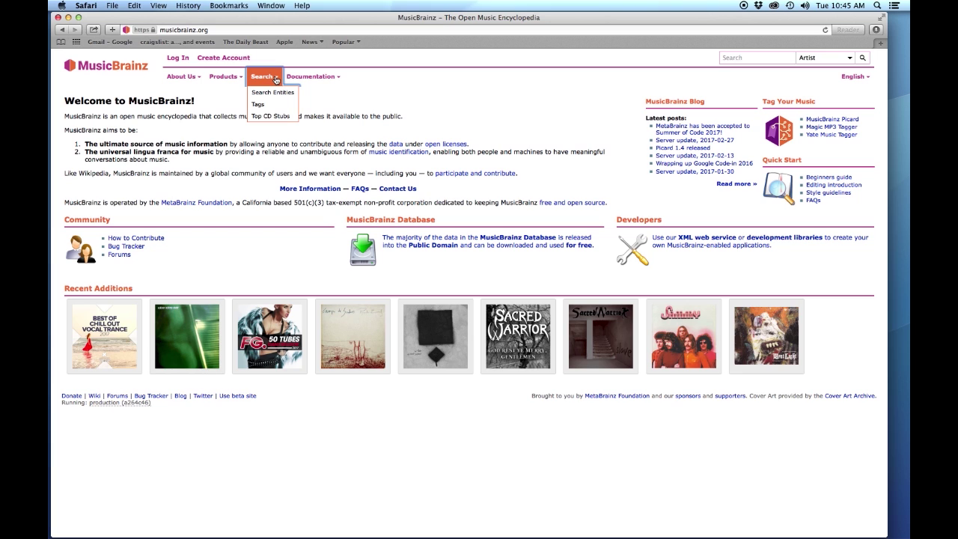
click(237, 77)
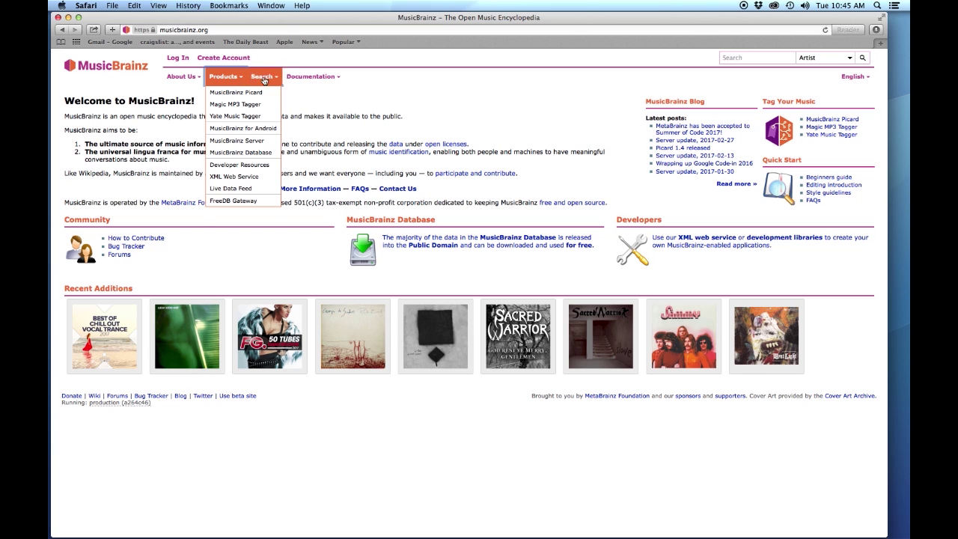
click(327, 89)
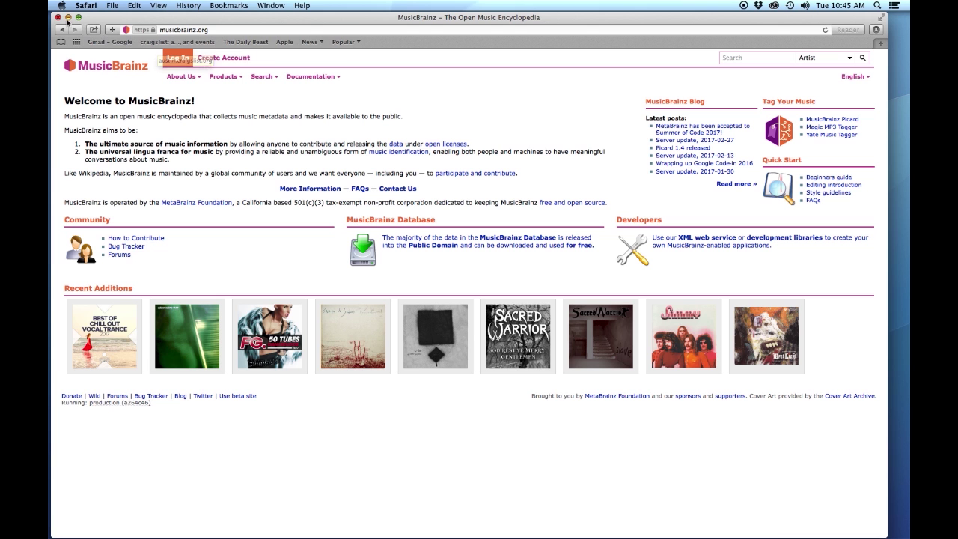
click(68, 17)
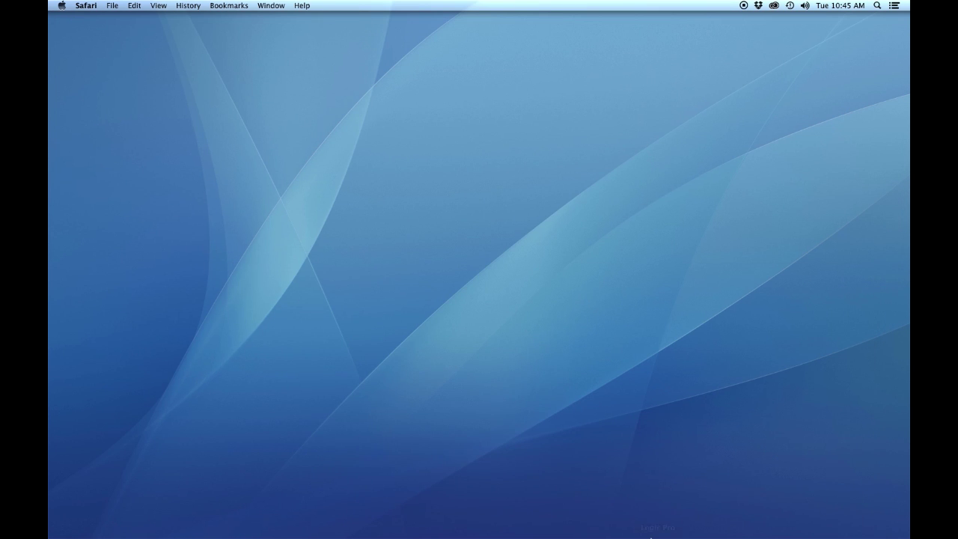
Step: Restore the MusicBrainz Picard window and the LS2 Finder window, moving the Finder window aside so both are accessible
mouse_move(651, 533)
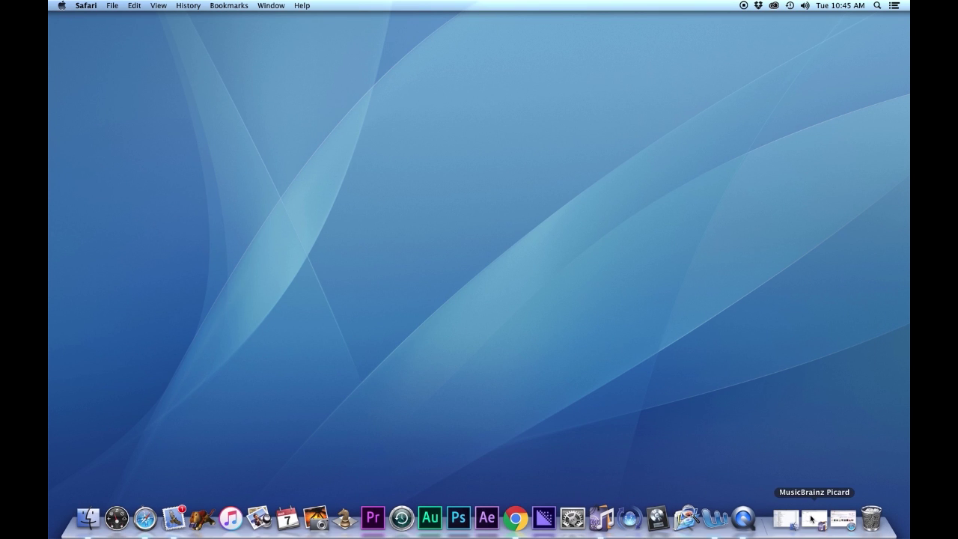
click(811, 519)
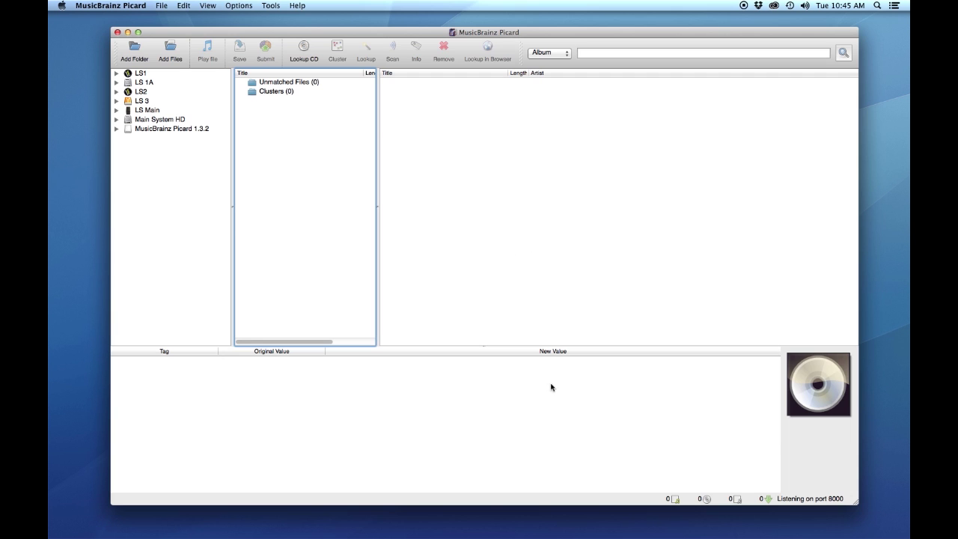
mouse_move(686, 533)
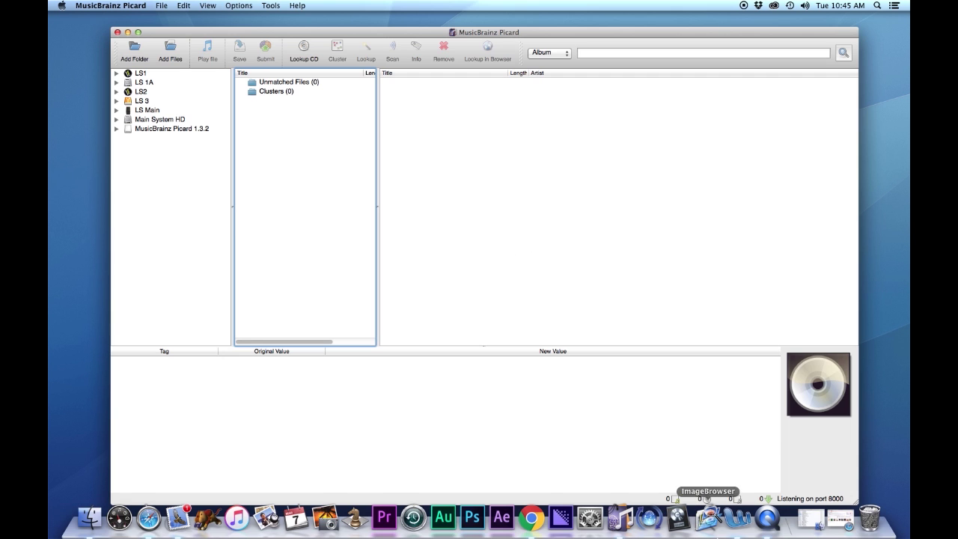
click(807, 520)
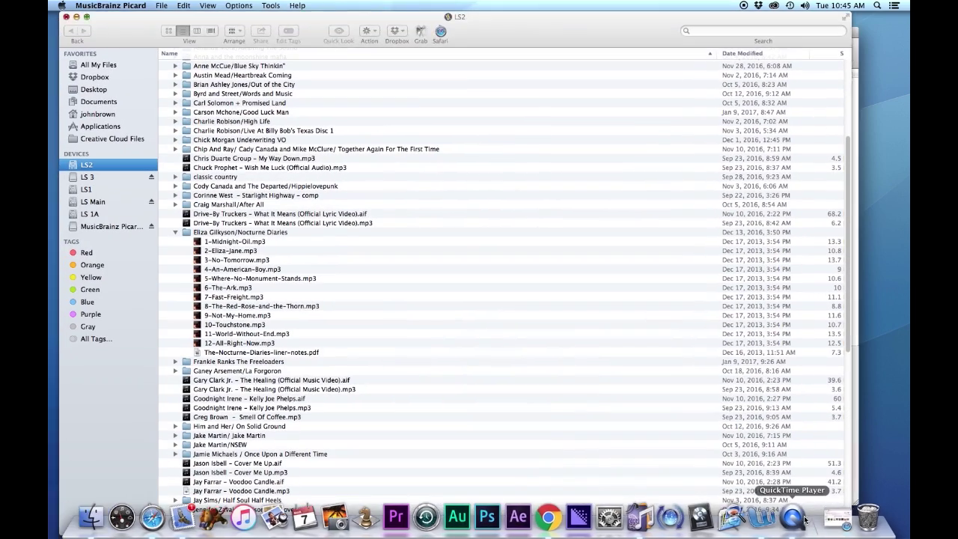
drag(130, 18, 497, 20)
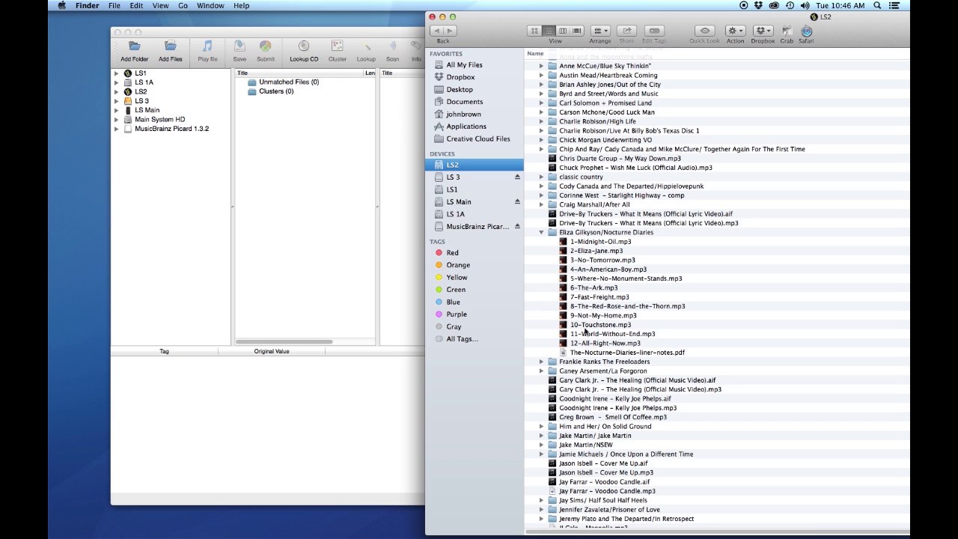
Step: Add the Eliza Gilkyson/Nocturne Diaries folder from Finder to Picard's unmatched files and minimize the Finder window
click(541, 233)
drag(552, 233, 277, 177)
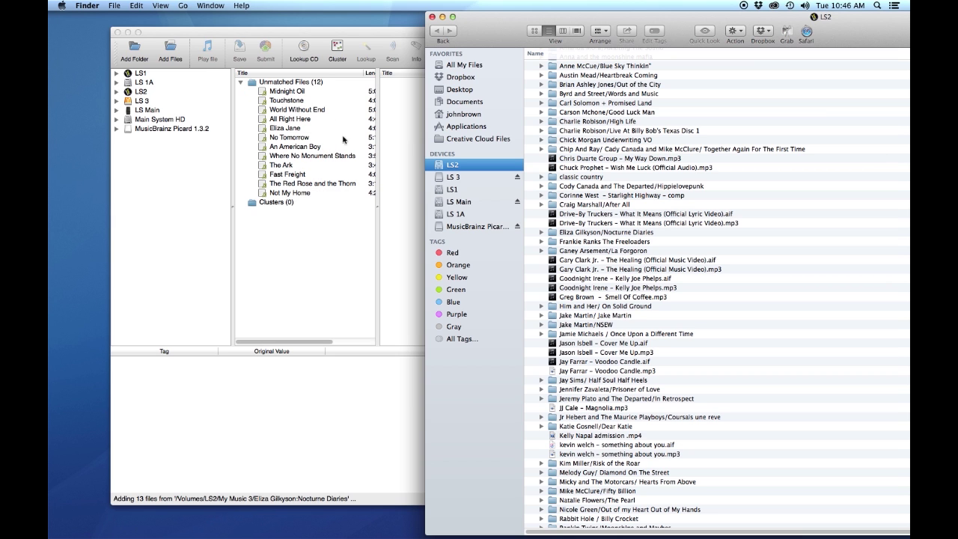
click(443, 16)
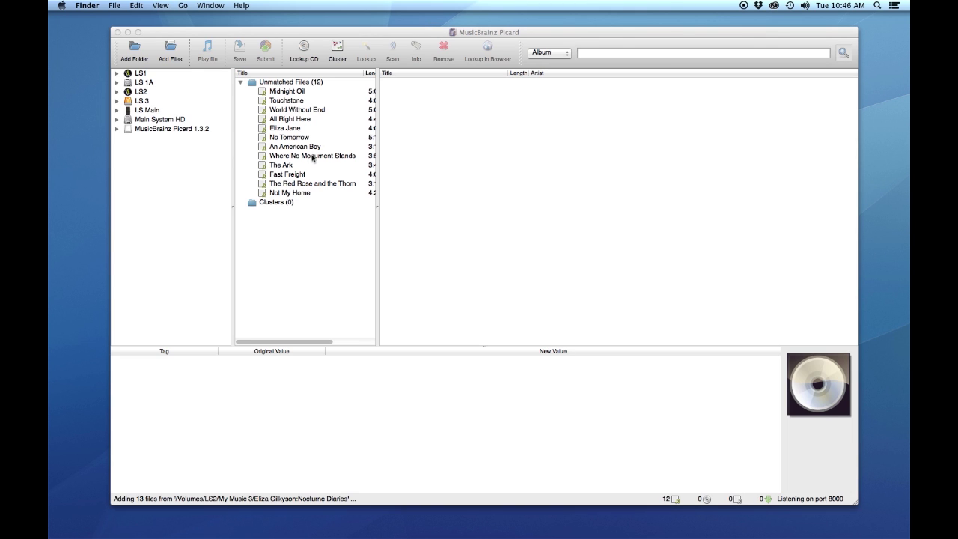
Step: Examine the unmatched files' lengths and artists and the existing tags of the track Midnight Oil
scroll(312, 156, right, 5)
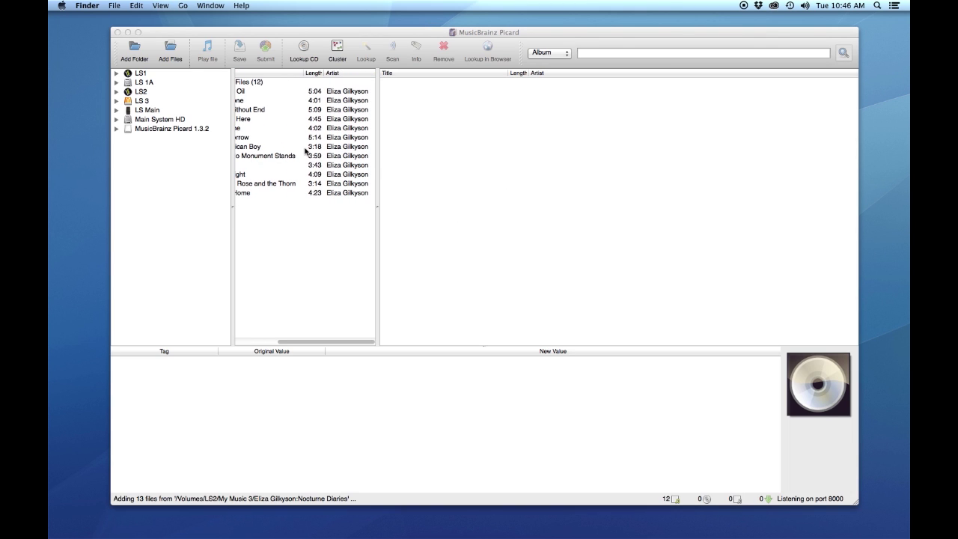
scroll(306, 150, left, 5)
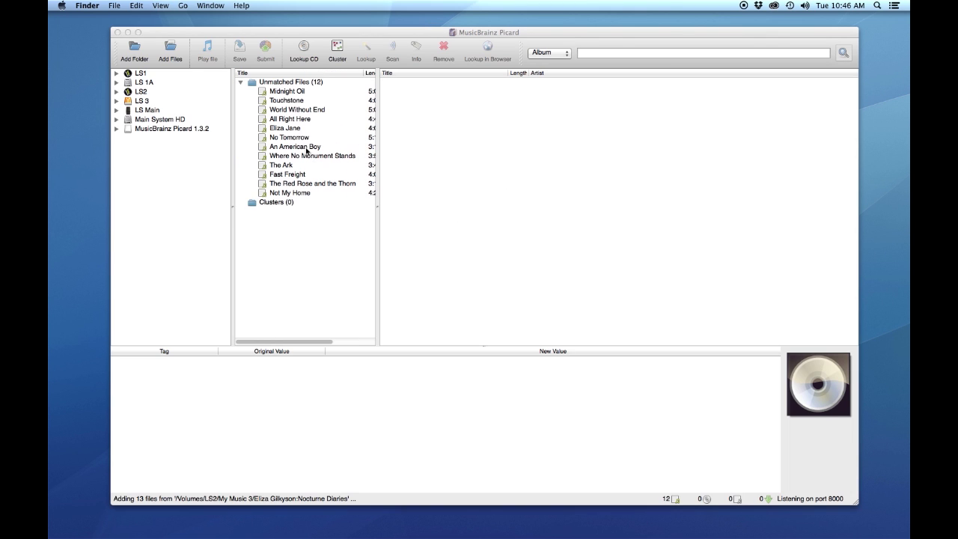
click(289, 93)
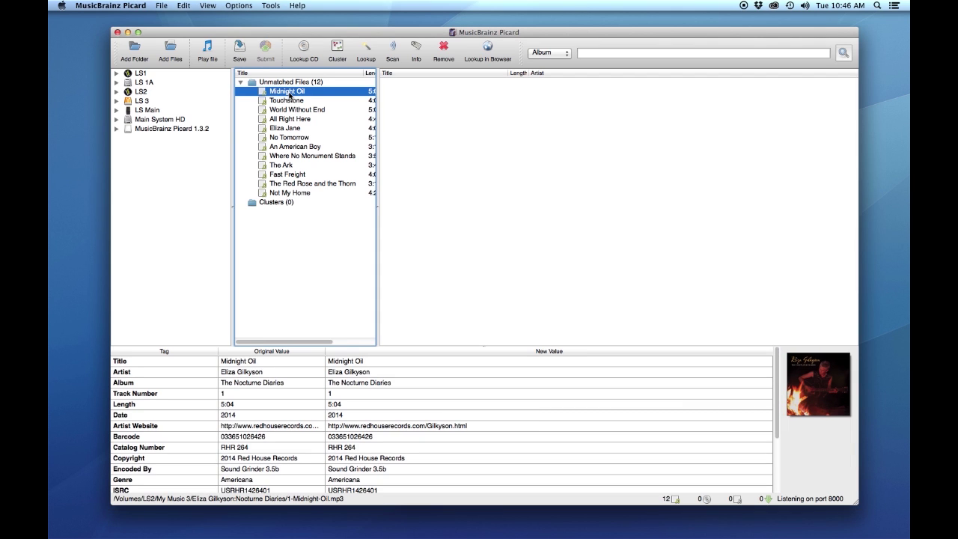
scroll(367, 438, down, 1)
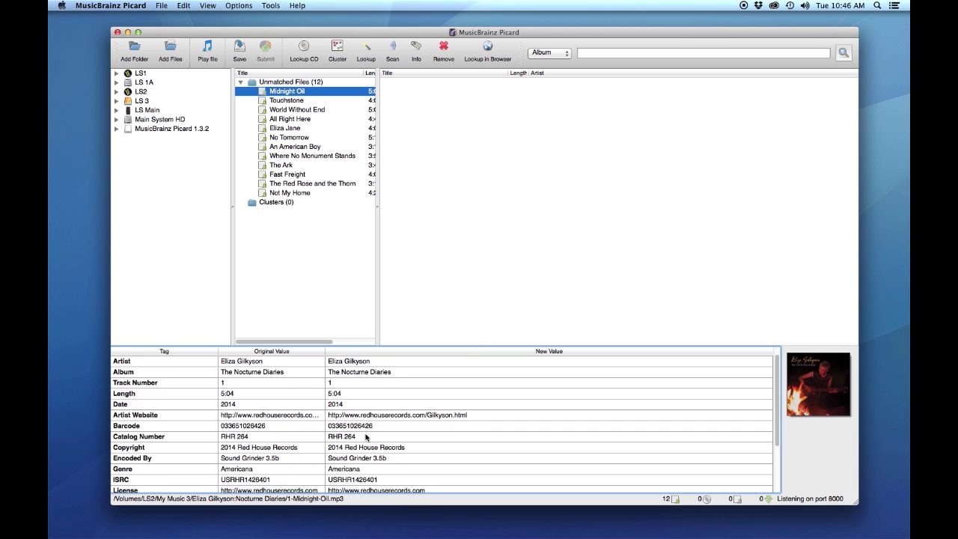
scroll(366, 438, down, 5)
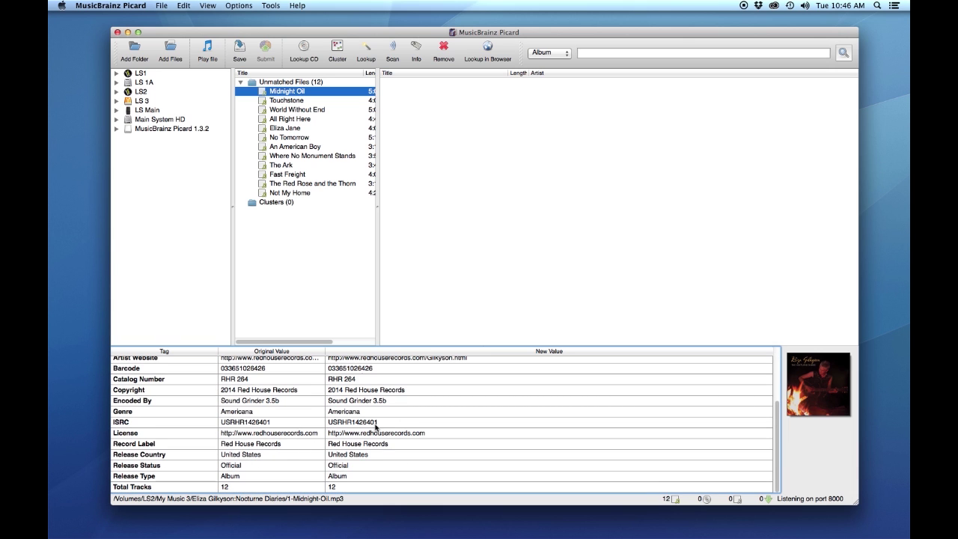
Step: Look up the Midnight Oil track in MusicBrainz and expand the matched album The Nocturne Diaries
click(395, 50)
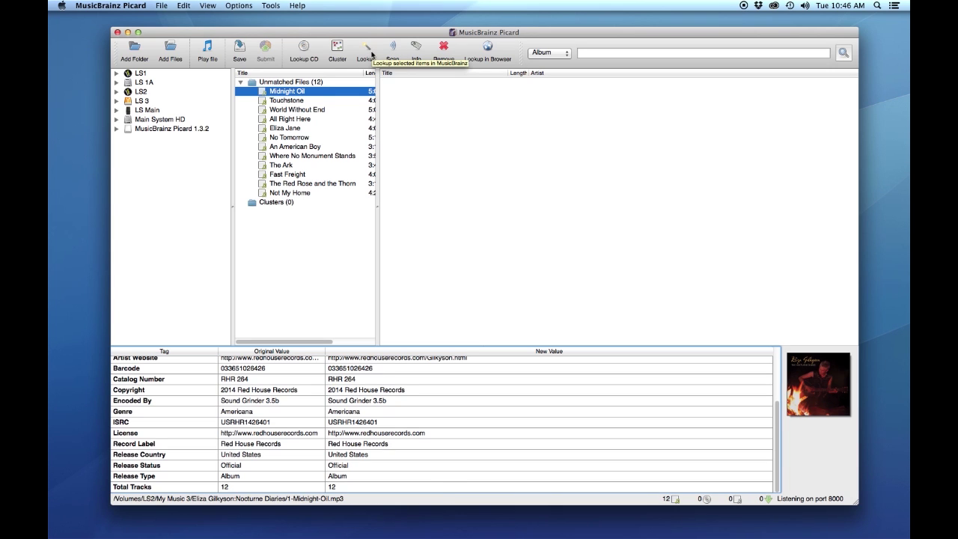
click(368, 51)
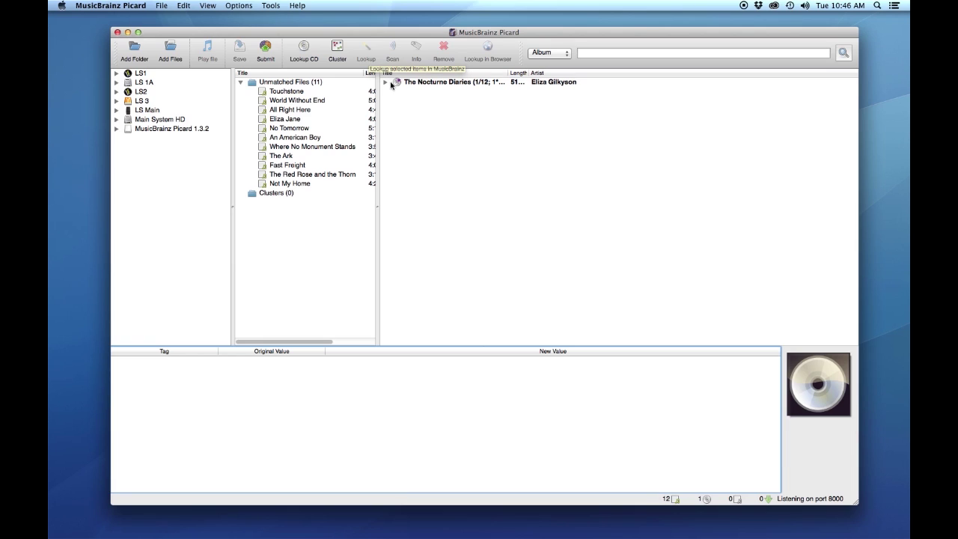
click(386, 82)
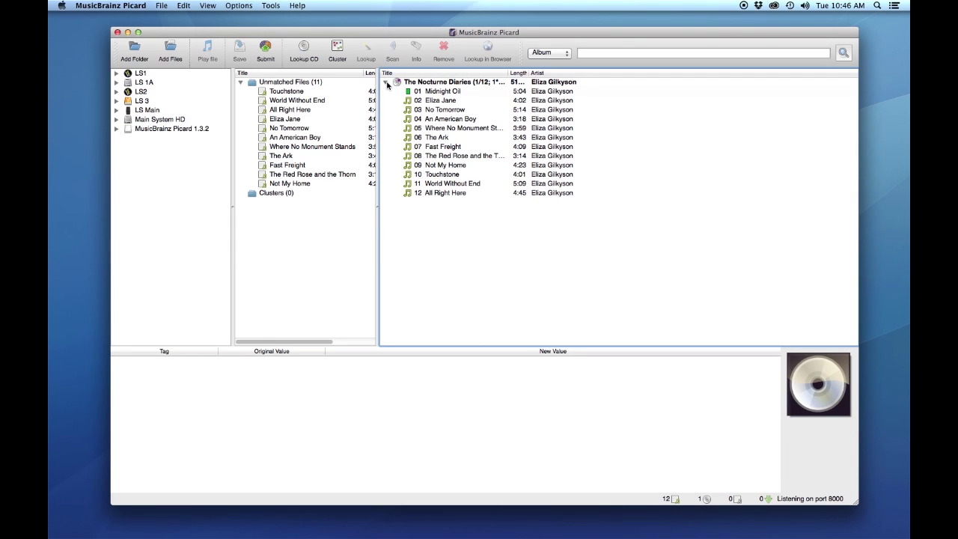
Step: Look up Touchstone, World Without End, All Right Here, Eliza Jane and No Tomorrow one by one in MusicBrainz
click(310, 92)
click(366, 59)
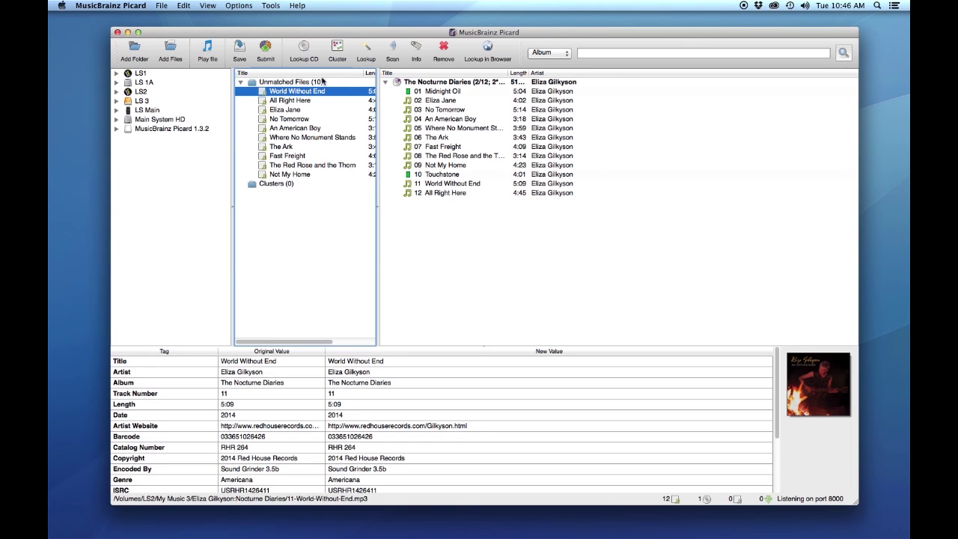
click(372, 59)
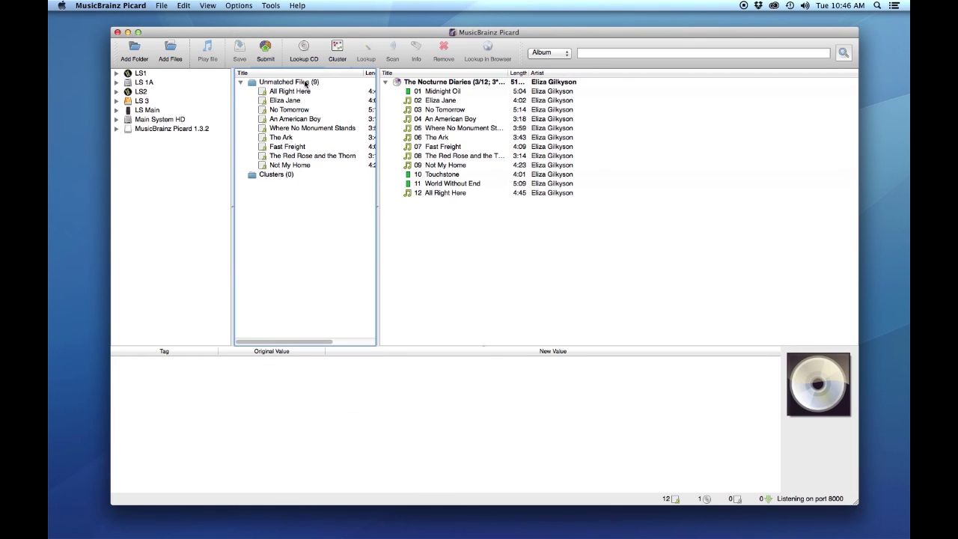
click(302, 91)
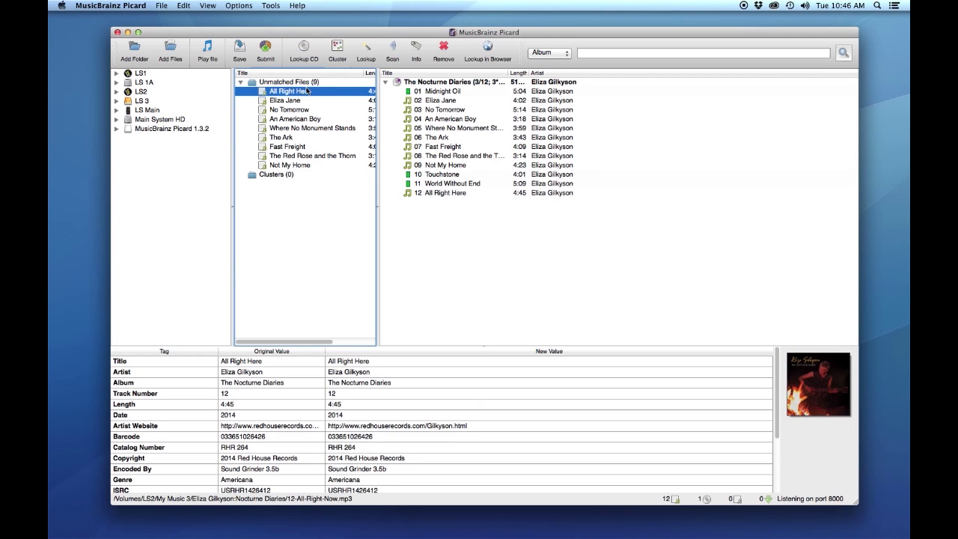
click(362, 60)
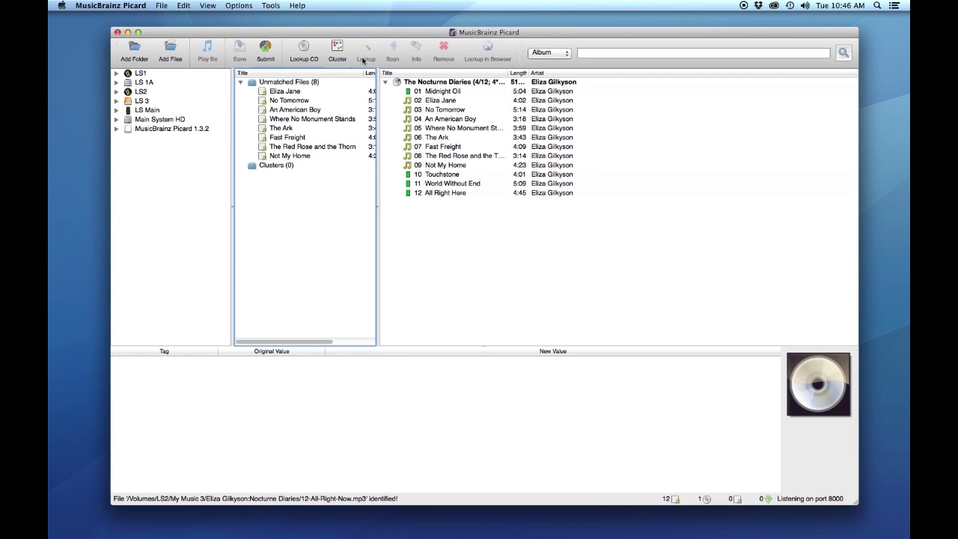
click(370, 63)
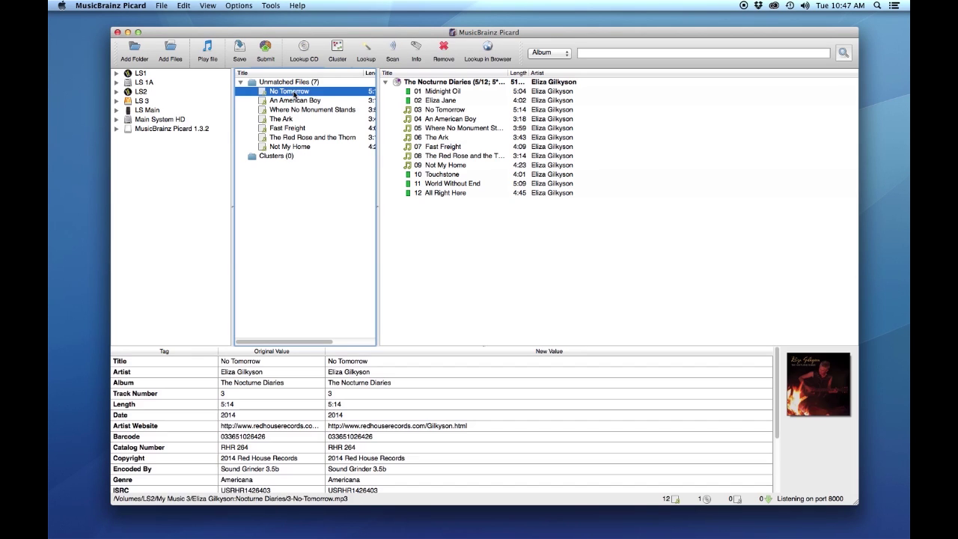
click(369, 63)
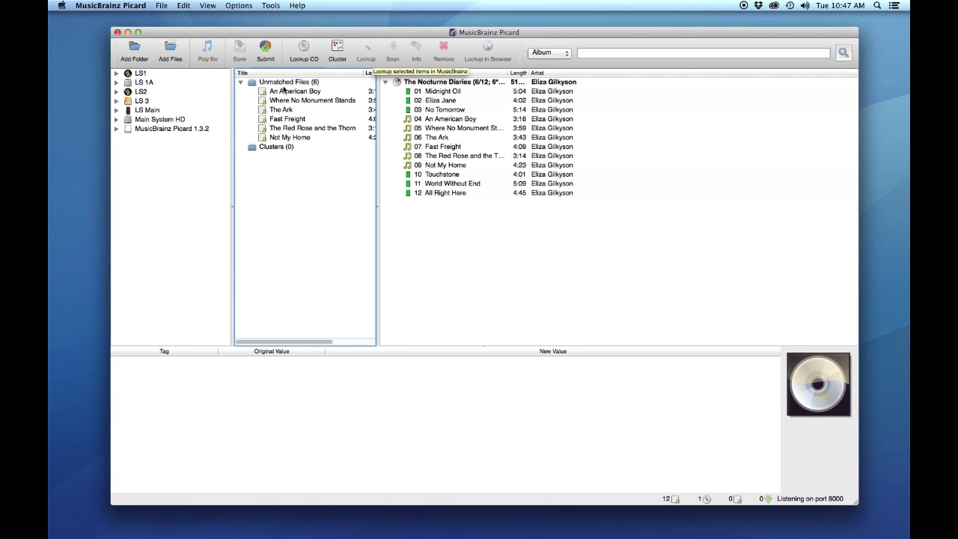
Step: Group the remaining unmatched files into a cluster and look up The Nocturne Diaries cluster in MusicBrainz
drag(288, 92, 271, 147)
key(super+Tab)
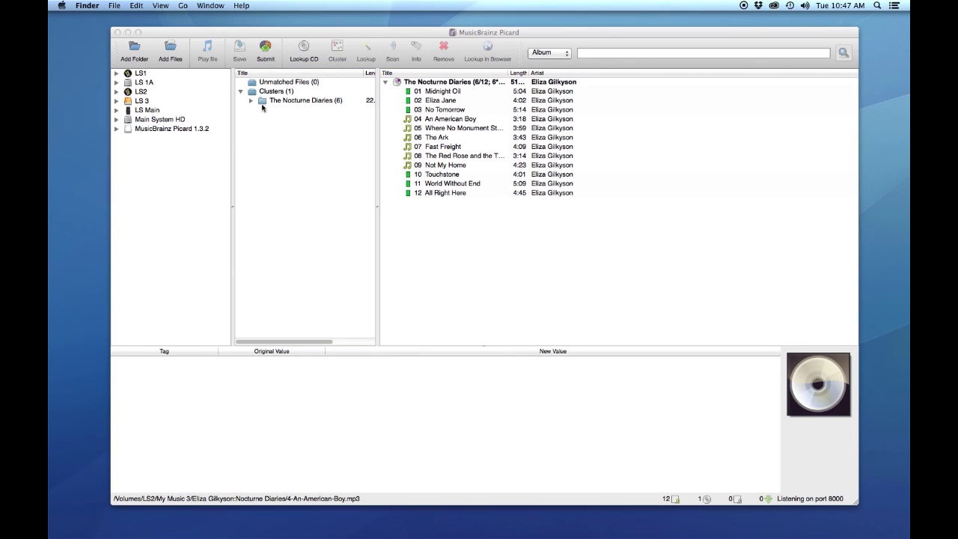
click(252, 101)
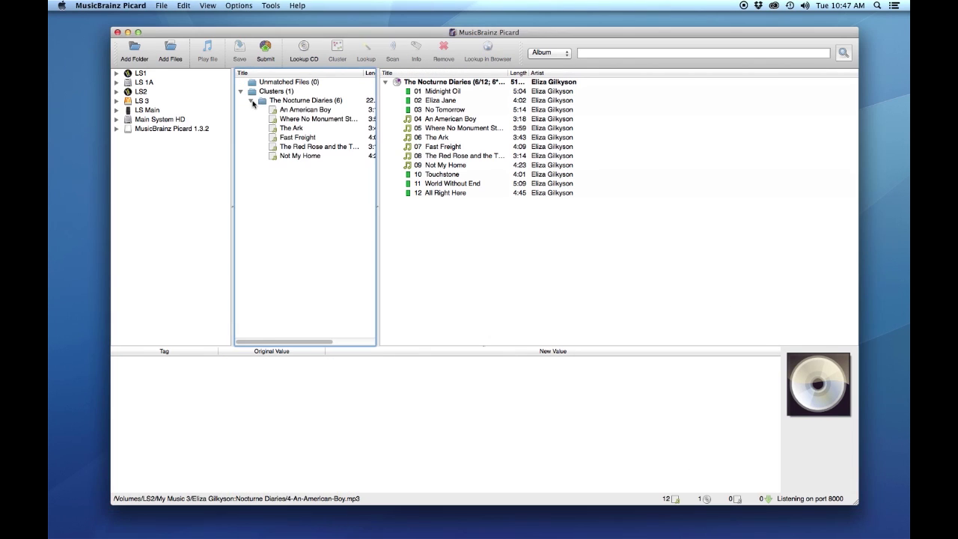
click(252, 102)
click(265, 103)
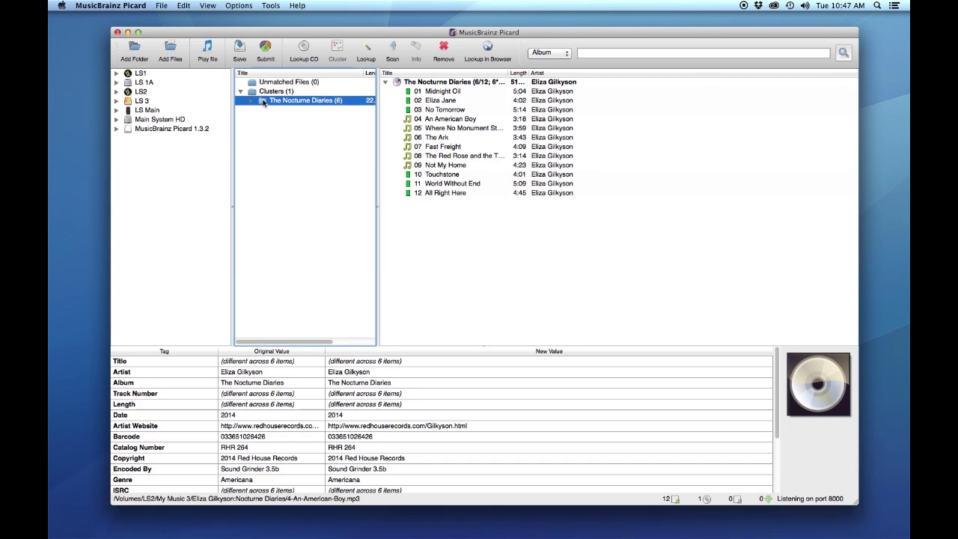
click(364, 60)
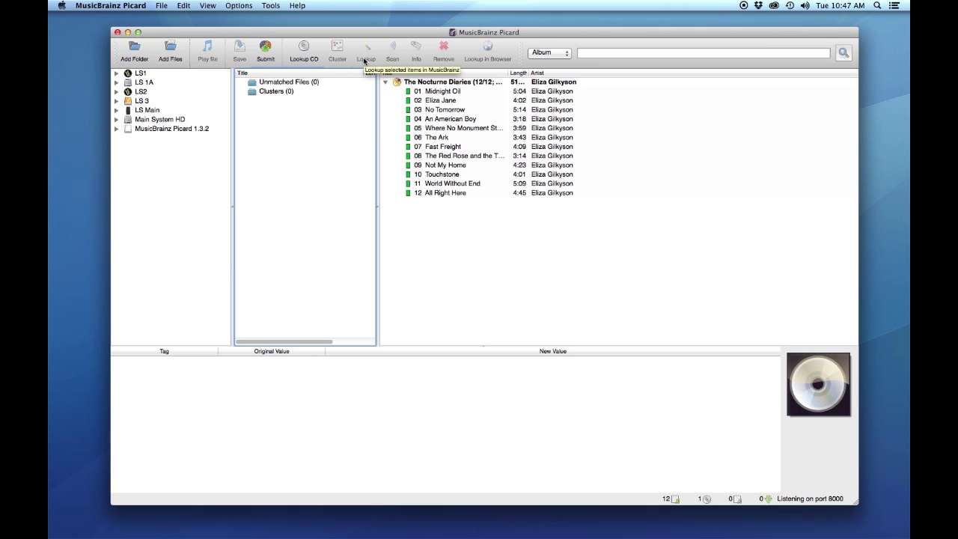
Step: Compare the original and new tag values of the matched track Midnight Oil, including its MusicBrainz IDs and release date
click(423, 92)
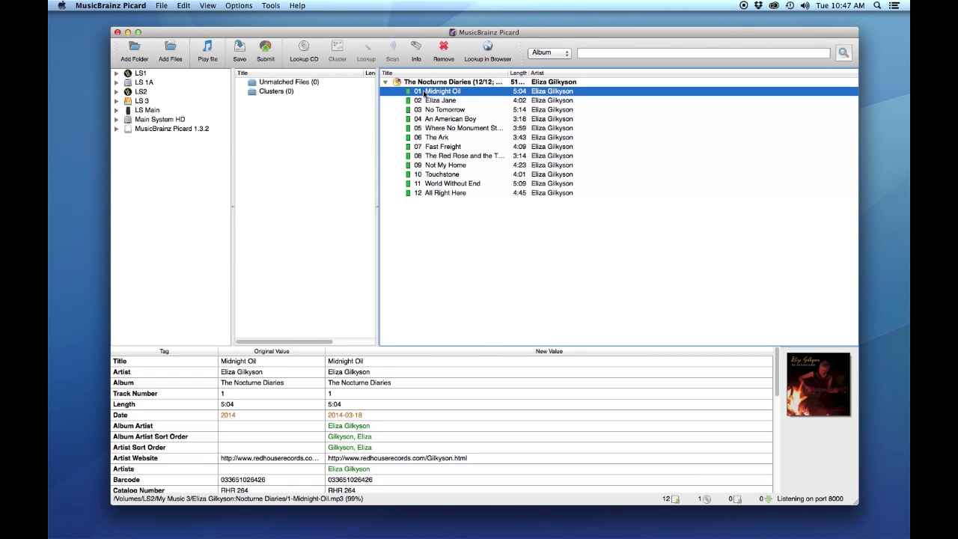
scroll(421, 400, down, 4)
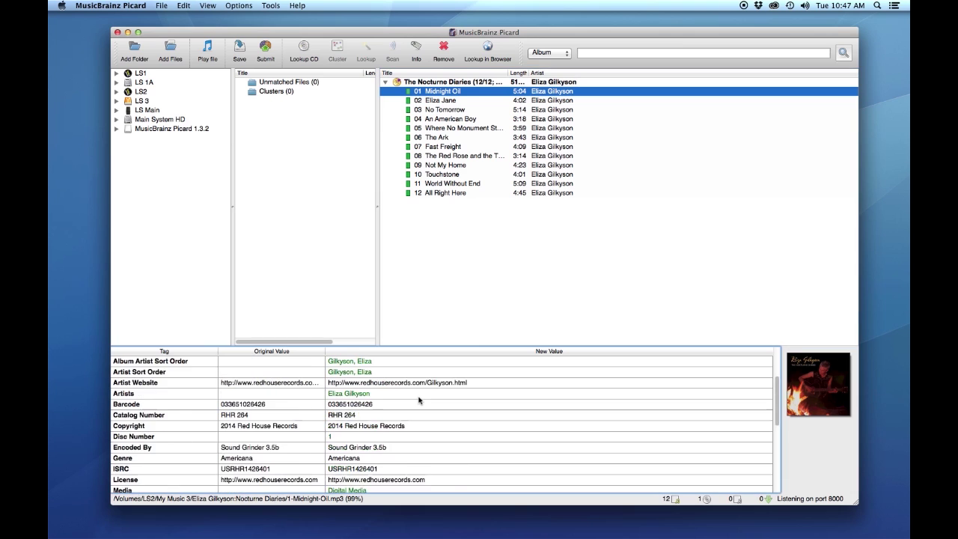
scroll(420, 400, down, 3)
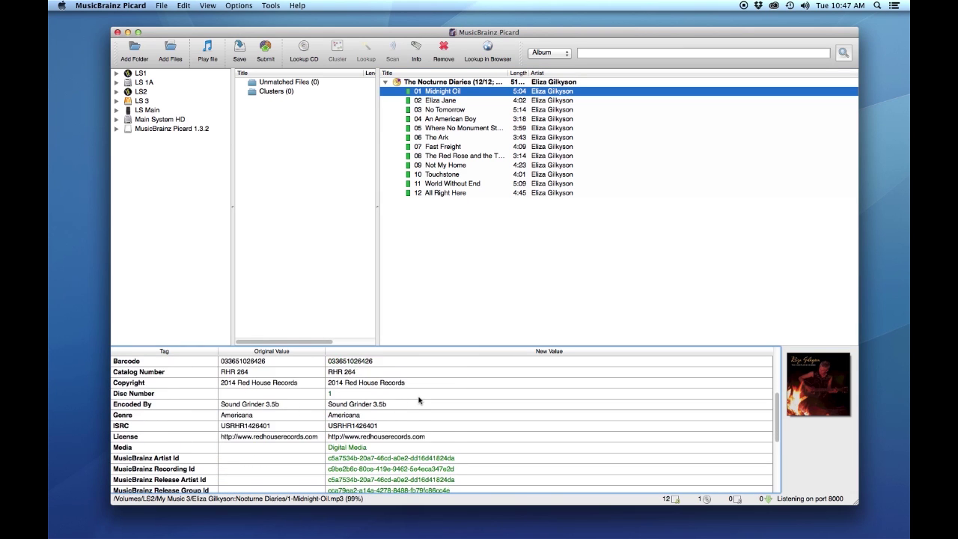
scroll(419, 401, down, 2)
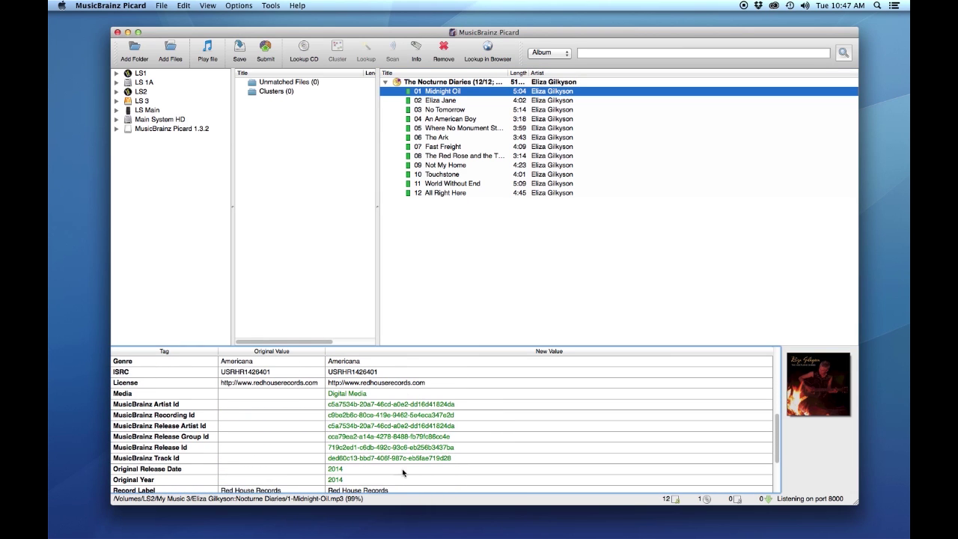
Step: Review Midnight Oil's remaining tags through Total Tracks, comparing blank original fields with the new MusicBrainz values
scroll(431, 458, down, 3)
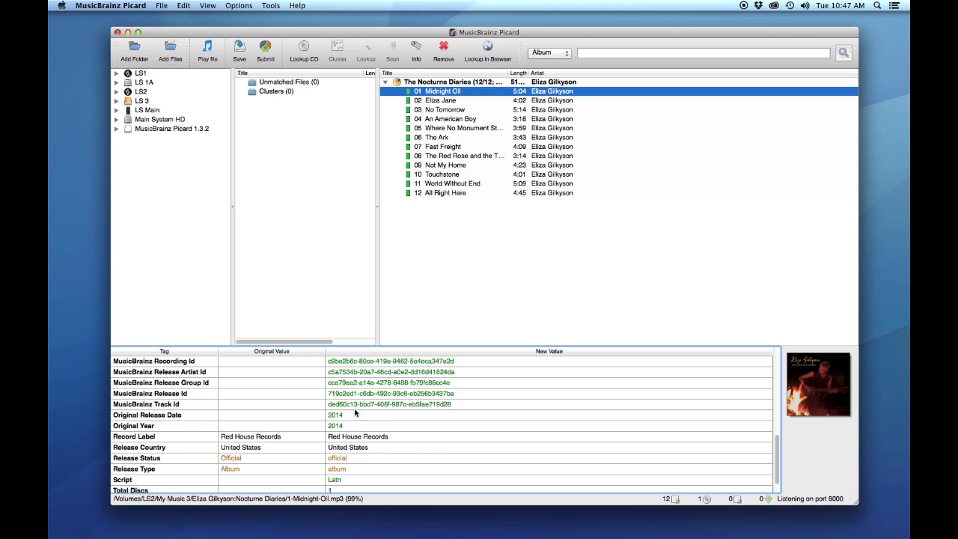
scroll(295, 486, down, 2)
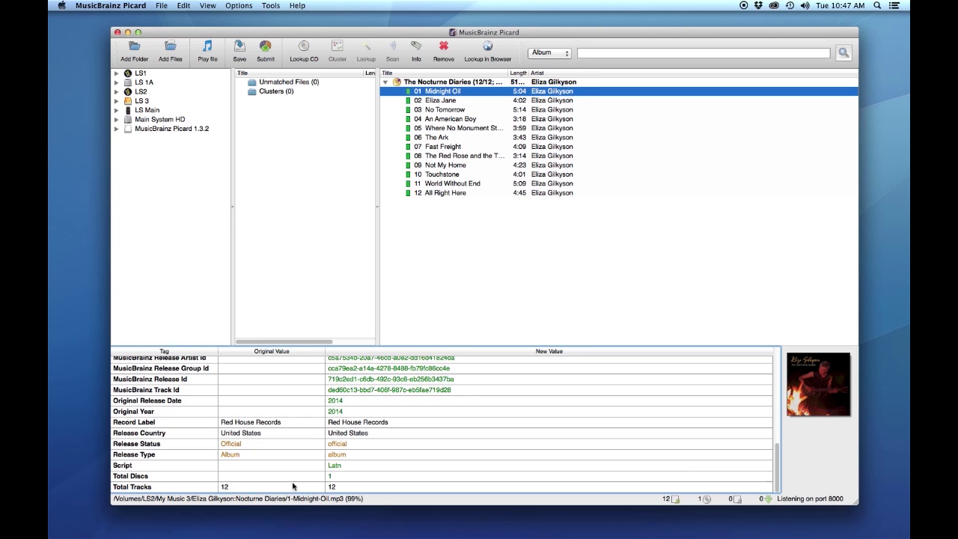
scroll(292, 486, up, 5)
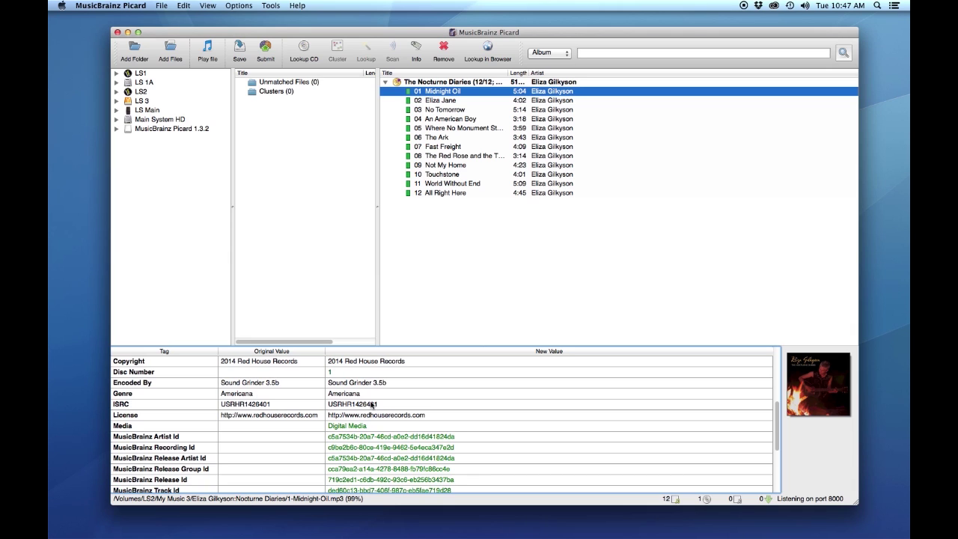
scroll(369, 407, down, 1)
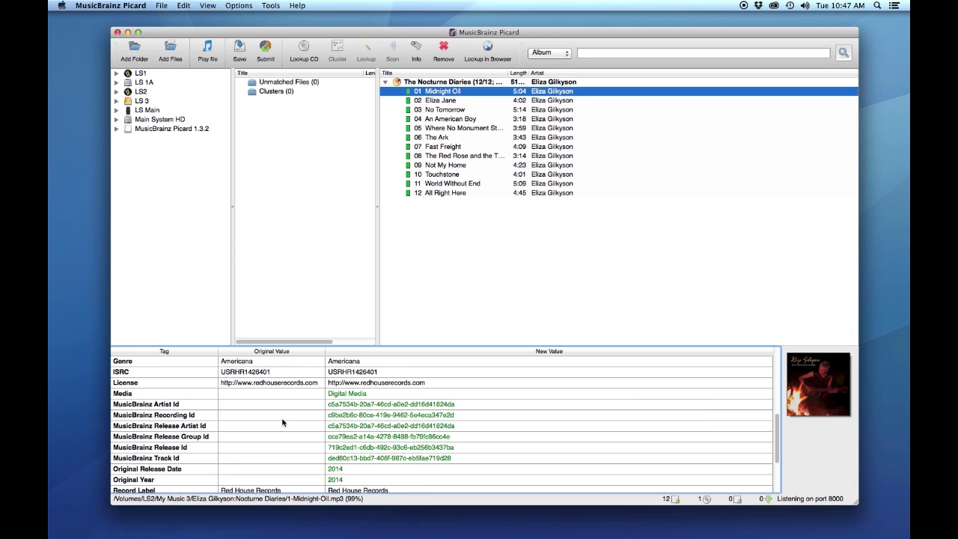
scroll(301, 432, down, 1)
scroll(302, 432, down, 1)
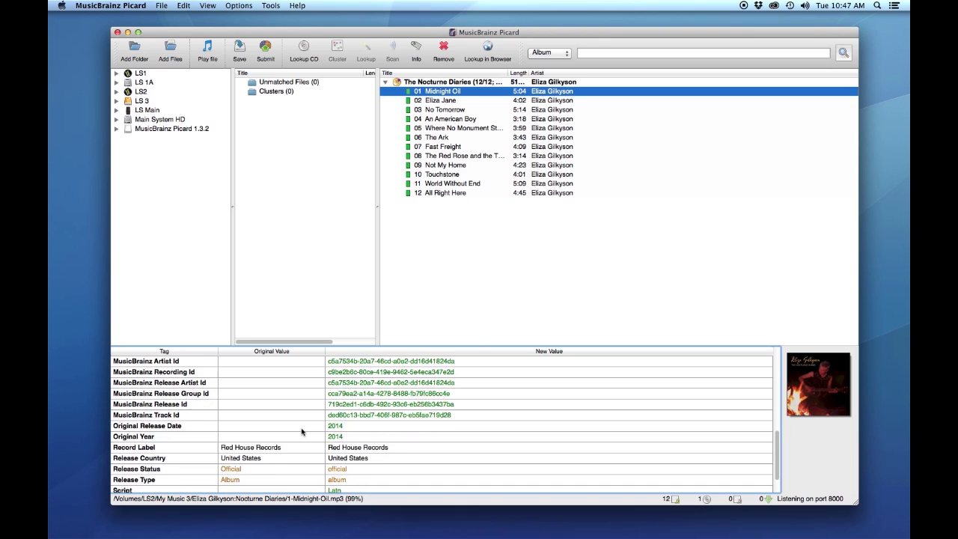
scroll(302, 432, down, 1)
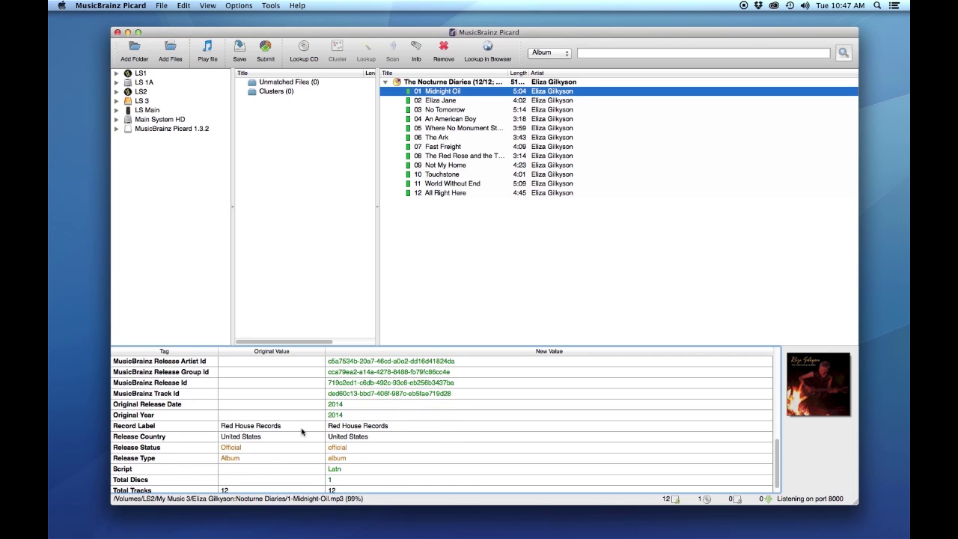
scroll(302, 432, down, 1)
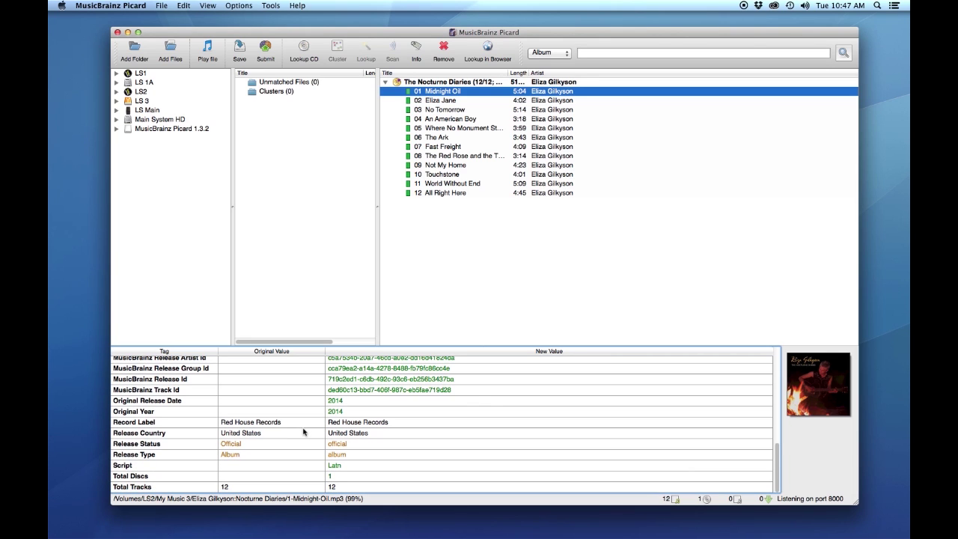
scroll(303, 428, up, 5)
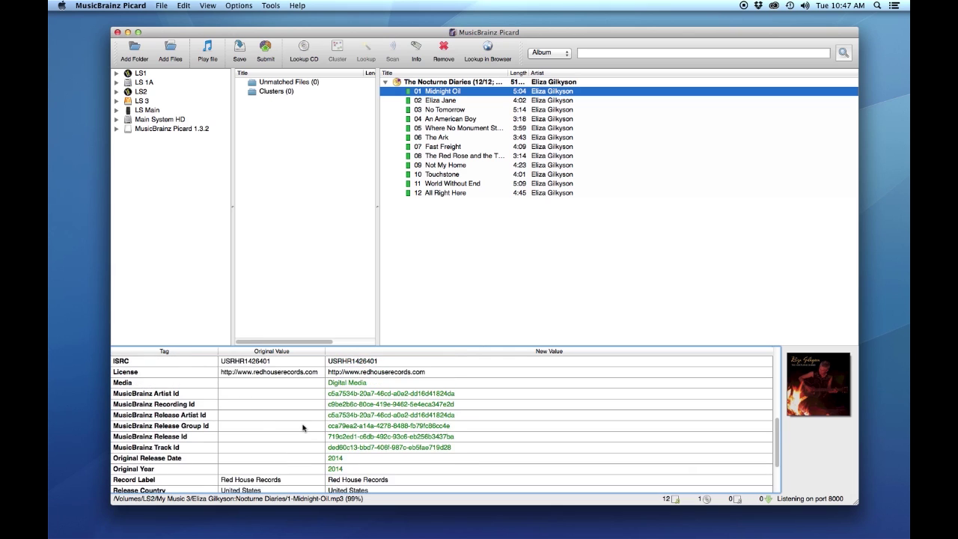
scroll(304, 427, up, 2)
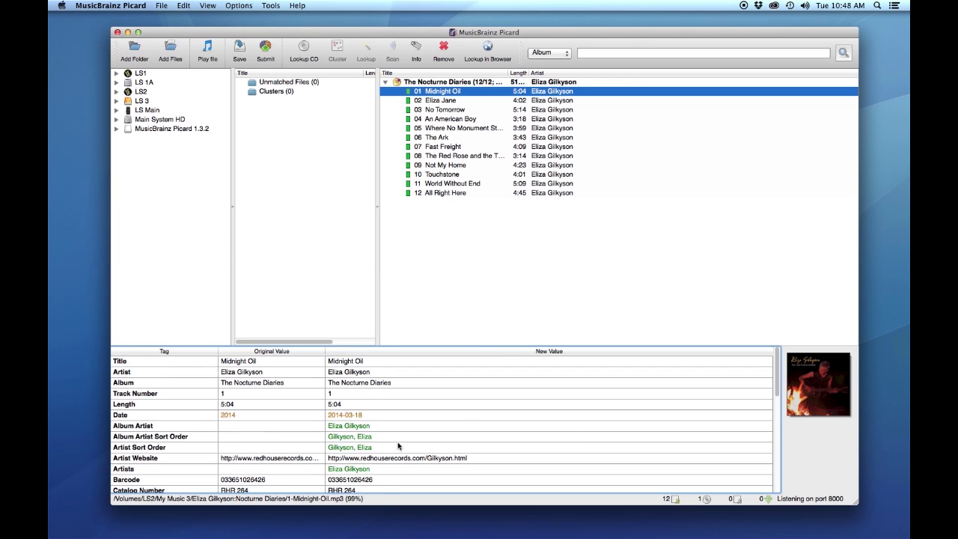
scroll(398, 446, down, 1)
scroll(399, 446, down, 3)
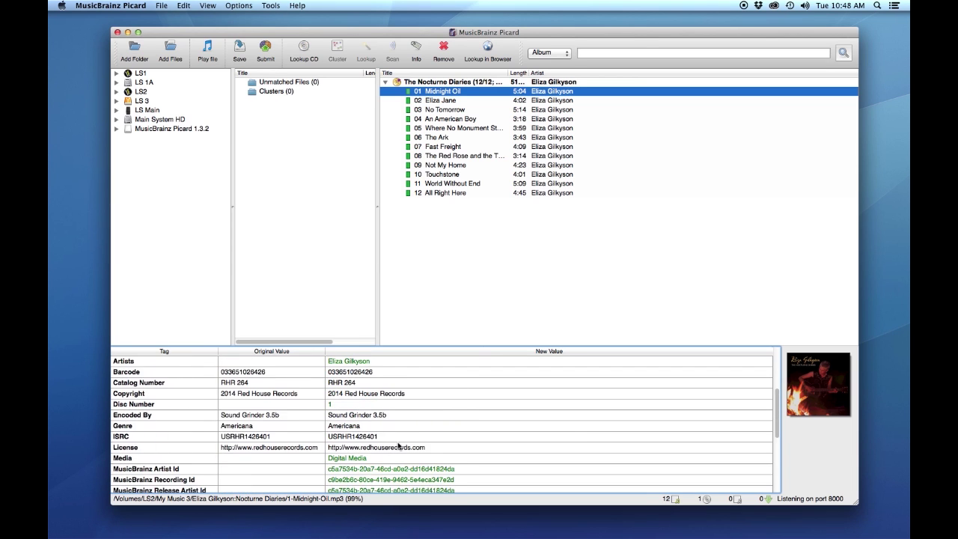
scroll(398, 447, up, 4)
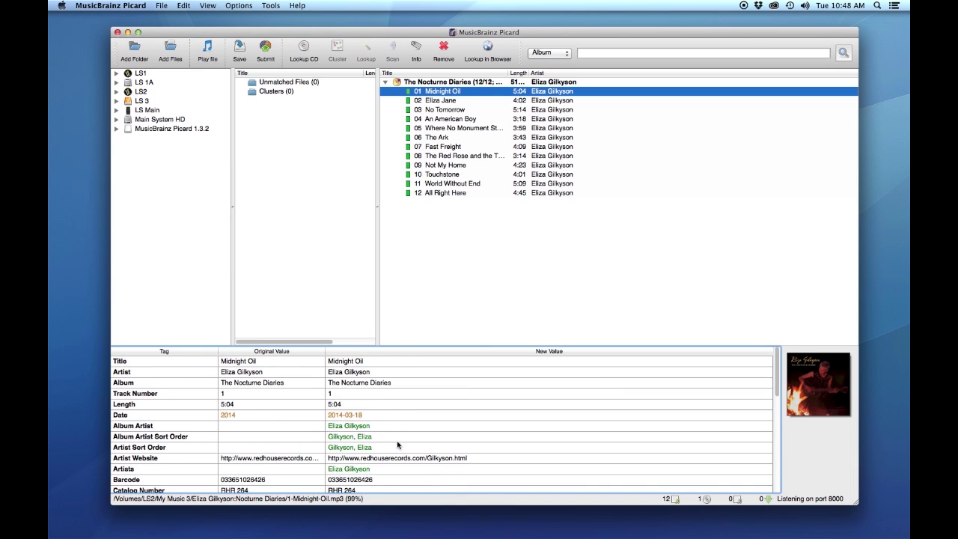
Step: Save the new tags of the whole album The Nocturne Diaries, review the saved values and collapse the album
right_click(453, 84)
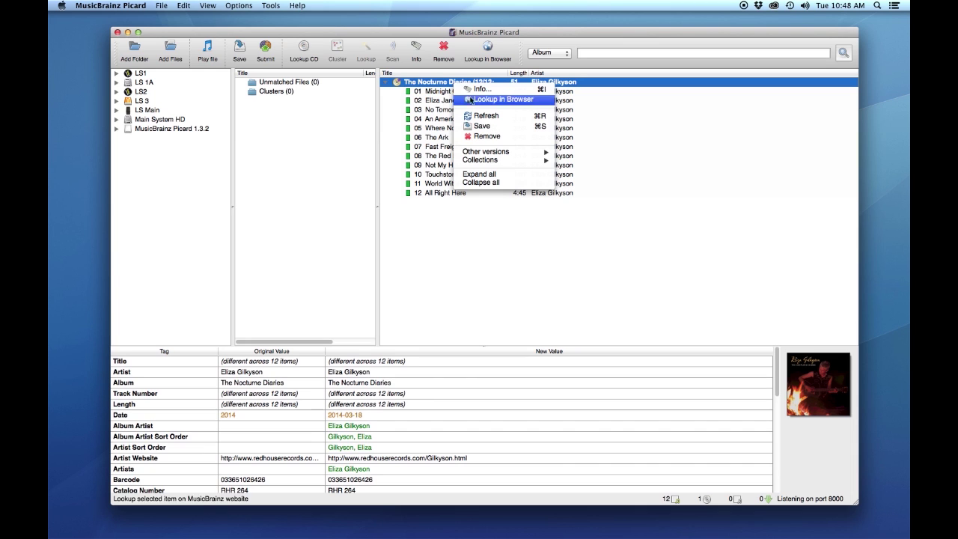
click(481, 126)
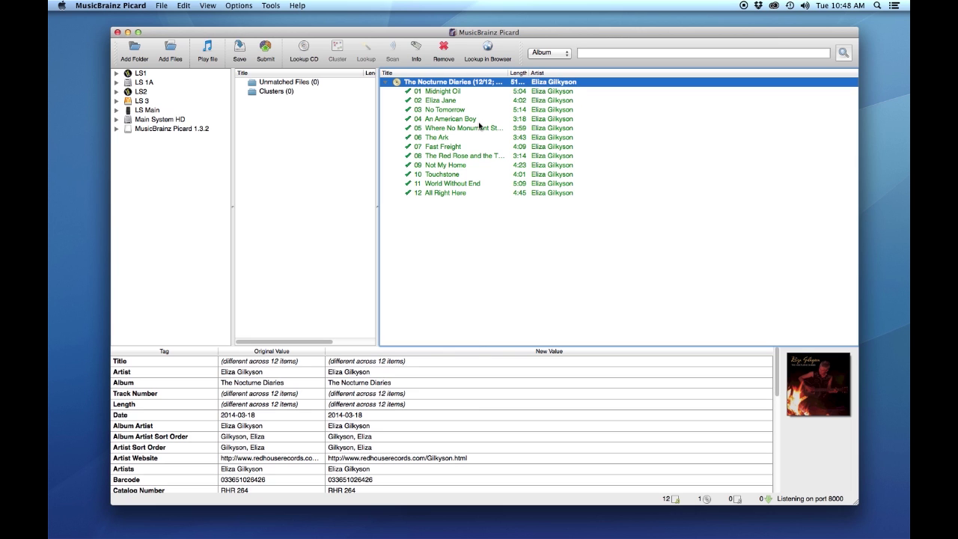
key(super+Tab)
scroll(431, 394, down, 10)
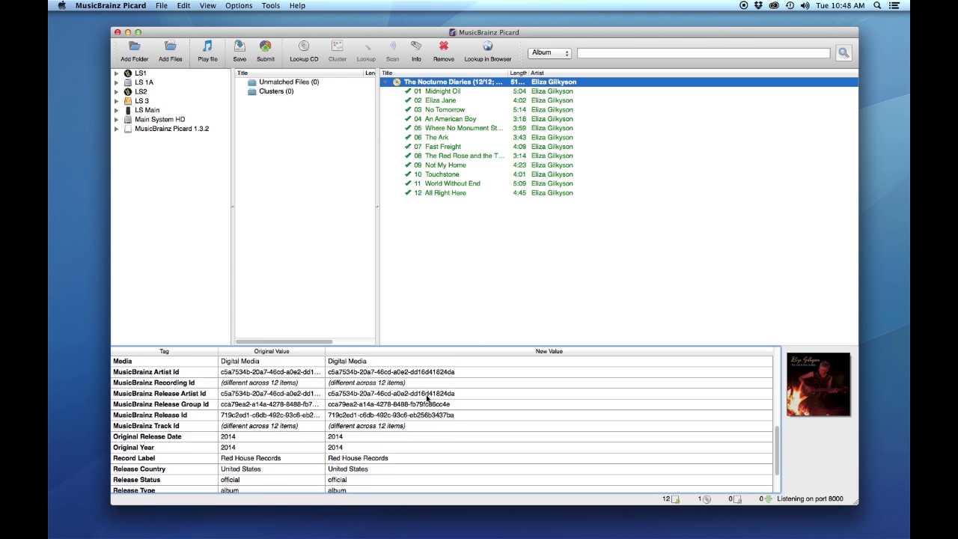
scroll(427, 398, down, 2)
scroll(426, 400, up, 10)
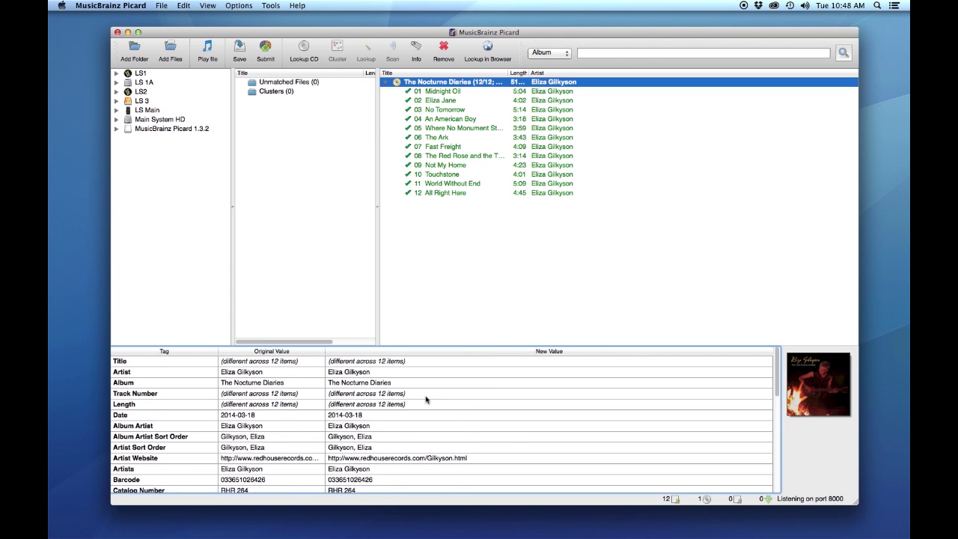
scroll(426, 400, down, 12)
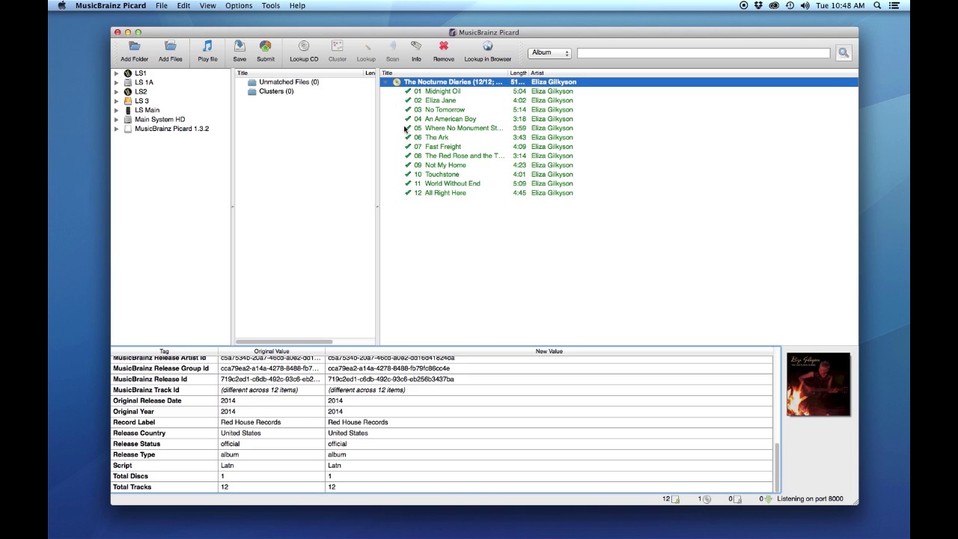
click(386, 83)
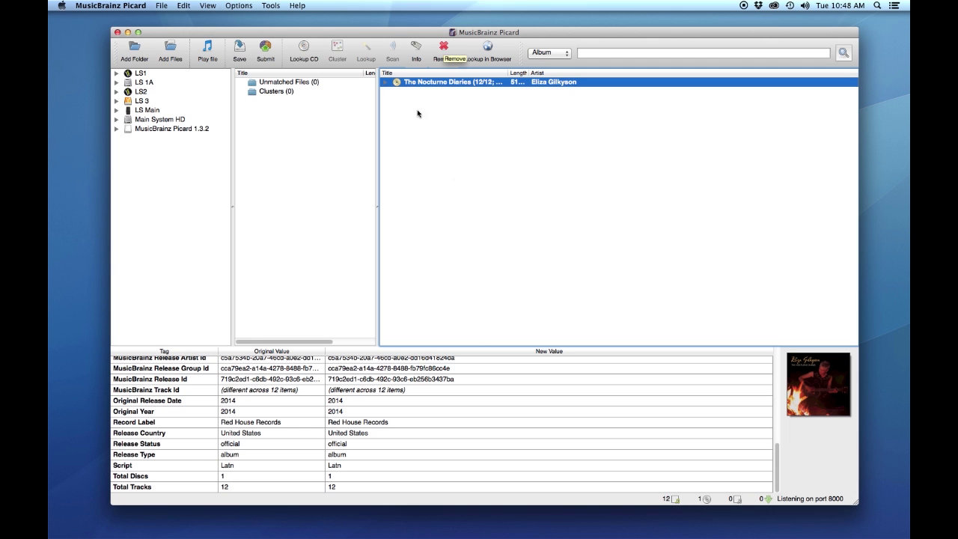
Step: Switch to the LS2 Finder window and preview 1-Midnight-Oil.mp3 in the Eliza Gilkyson/Nocturne Diaries folder to check its artwork and details
click(820, 521)
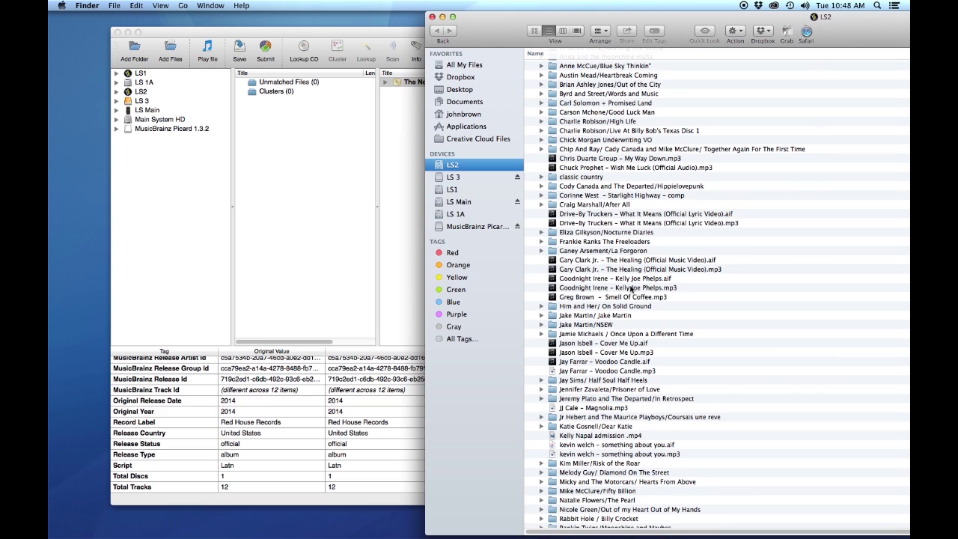
click(541, 233)
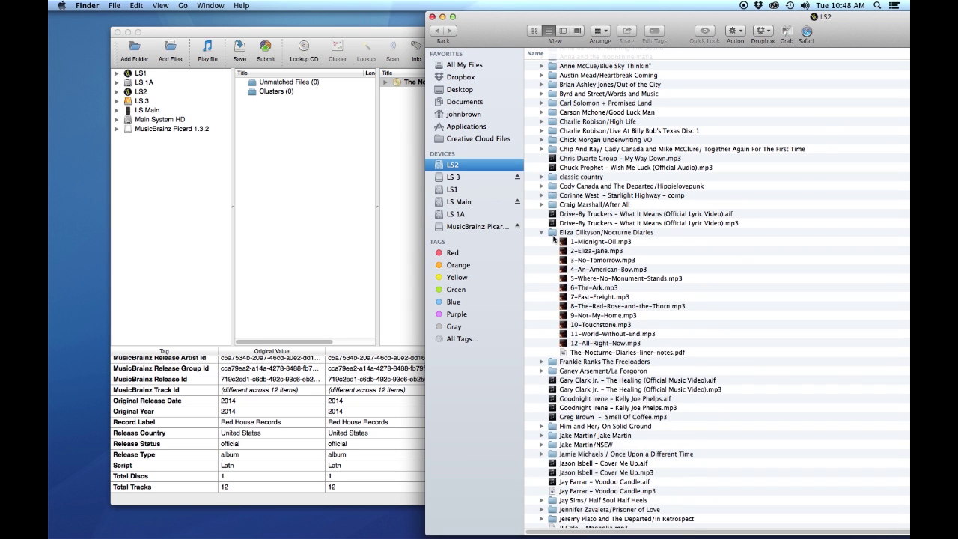
click(590, 244)
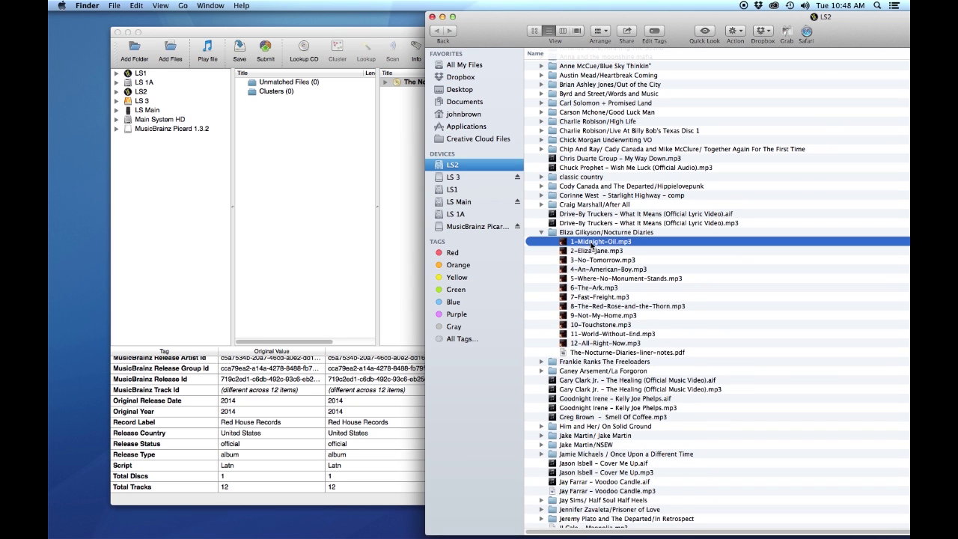
key(space)
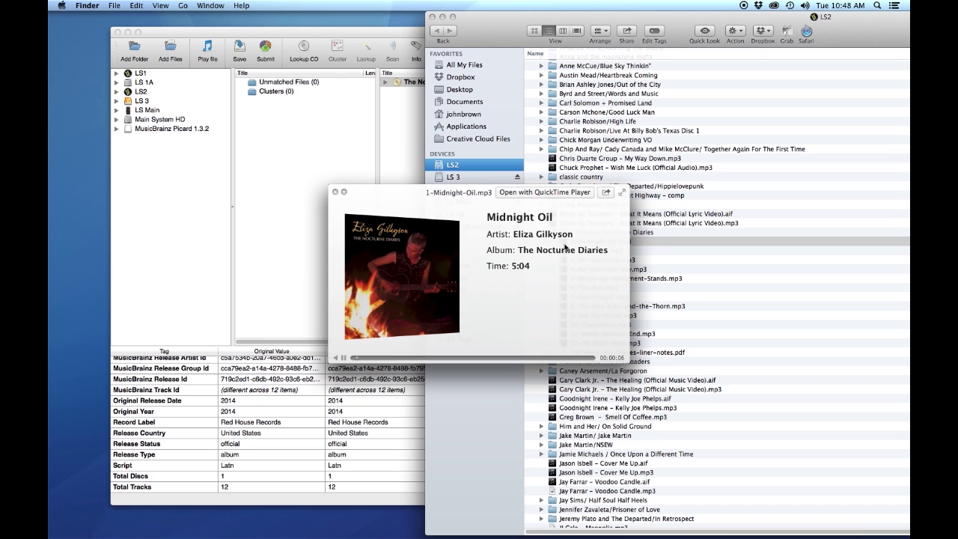
key(space)
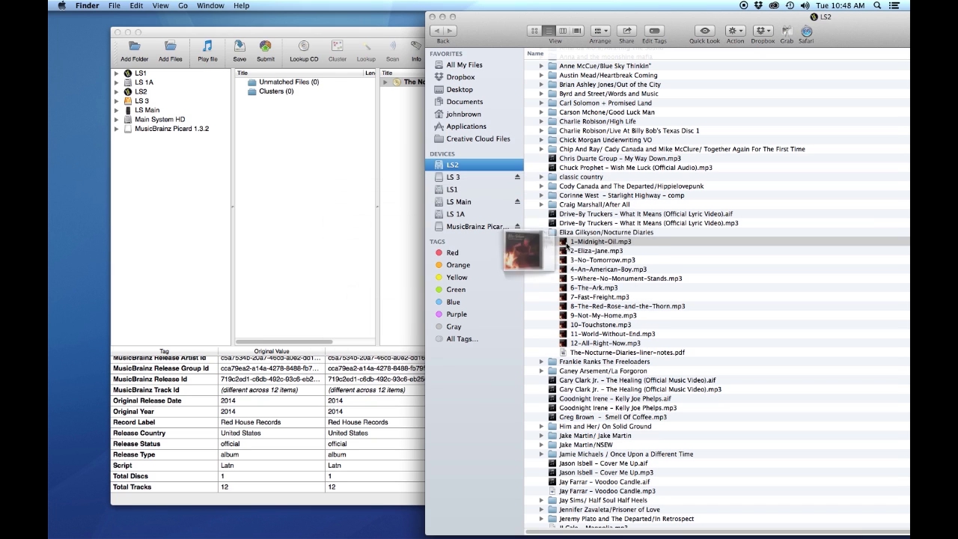
click(542, 233)
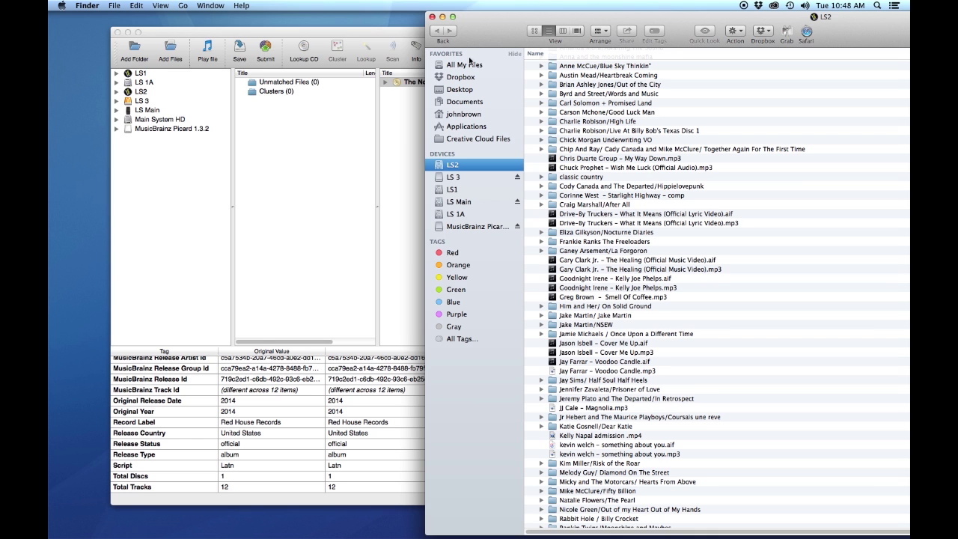
Step: Return to MusicBrainz Picard and remove The Nocturne Diaries from the album list
click(442, 16)
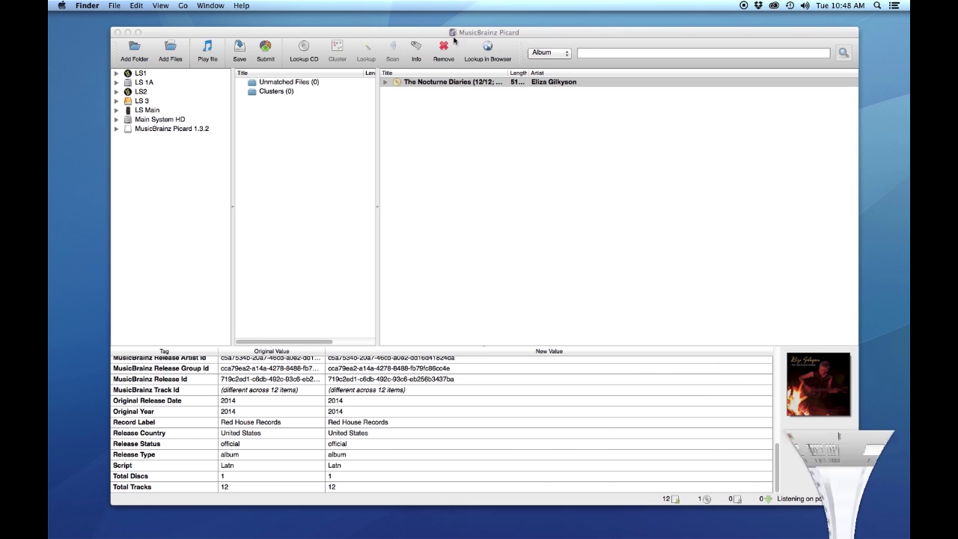
click(437, 75)
click(444, 50)
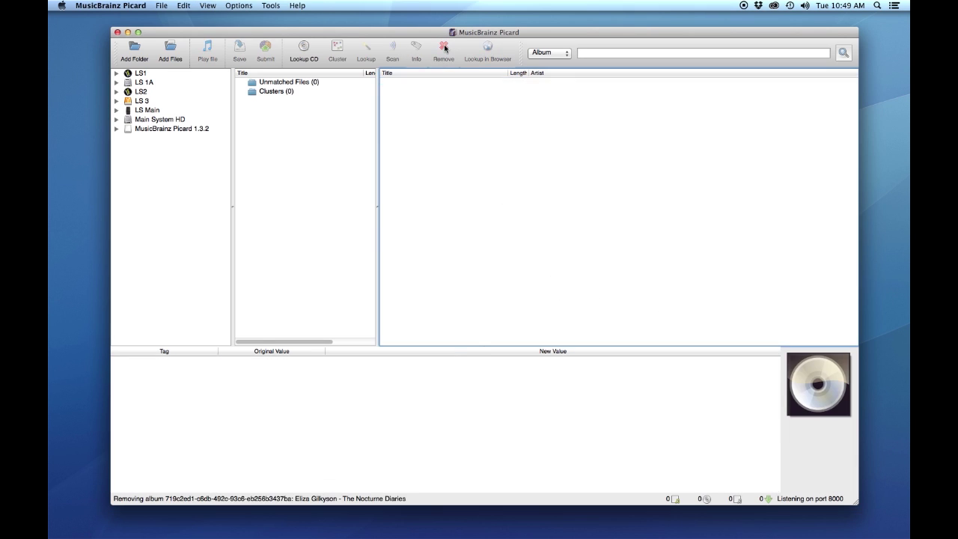
Step: Add Greg Brown - Smell Of Coffee.mp3 from the LS2 Finder window to Picard's unmatched files and put the Finder window away
mouse_move(683, 533)
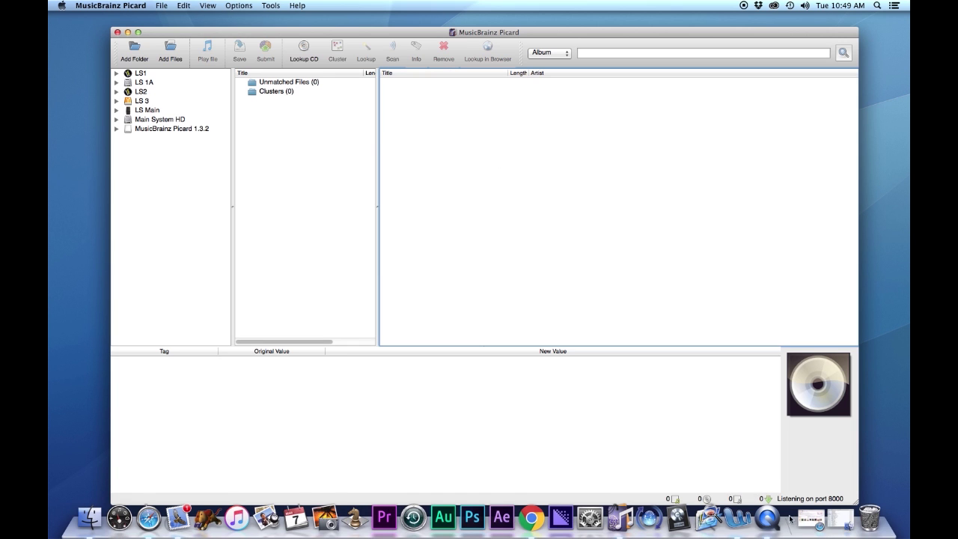
click(838, 517)
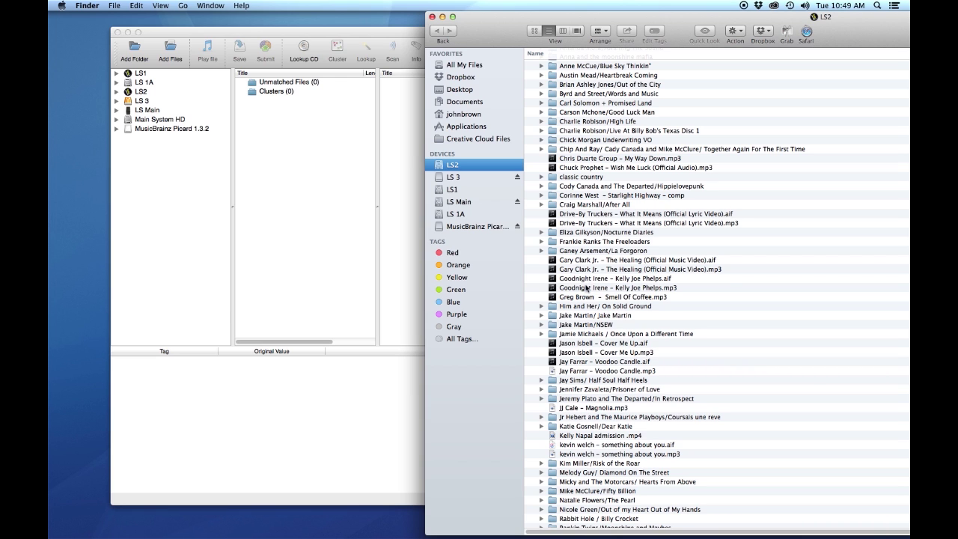
key(super+Tab)
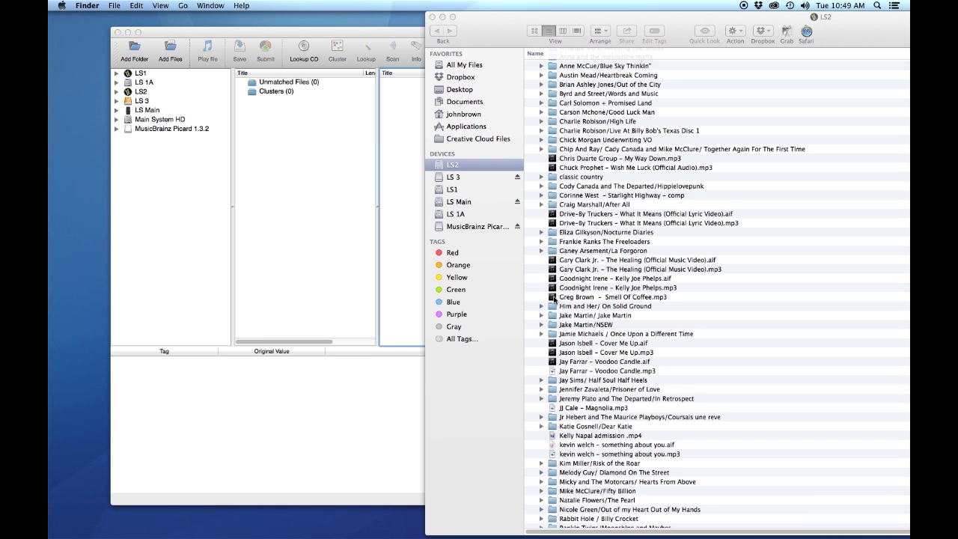
drag(554, 298, 277, 167)
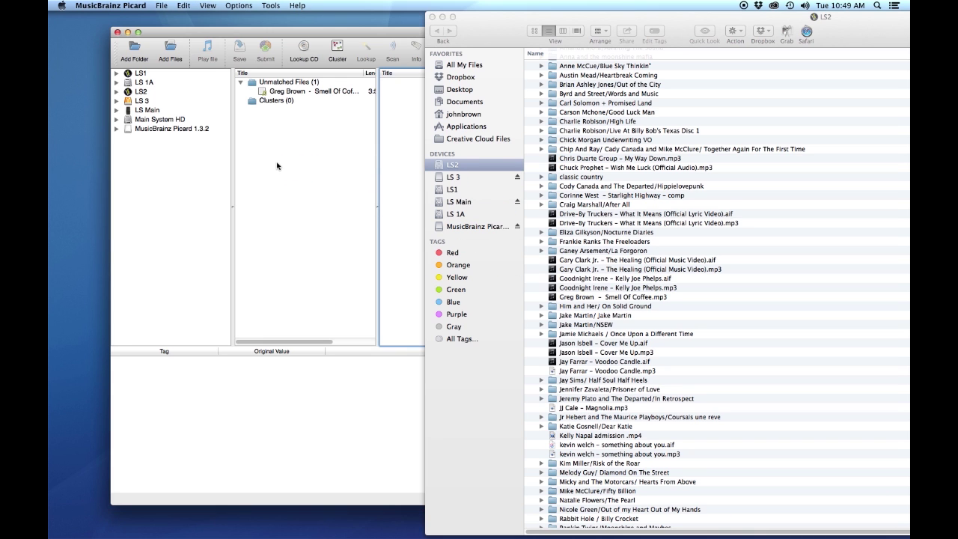
click(432, 17)
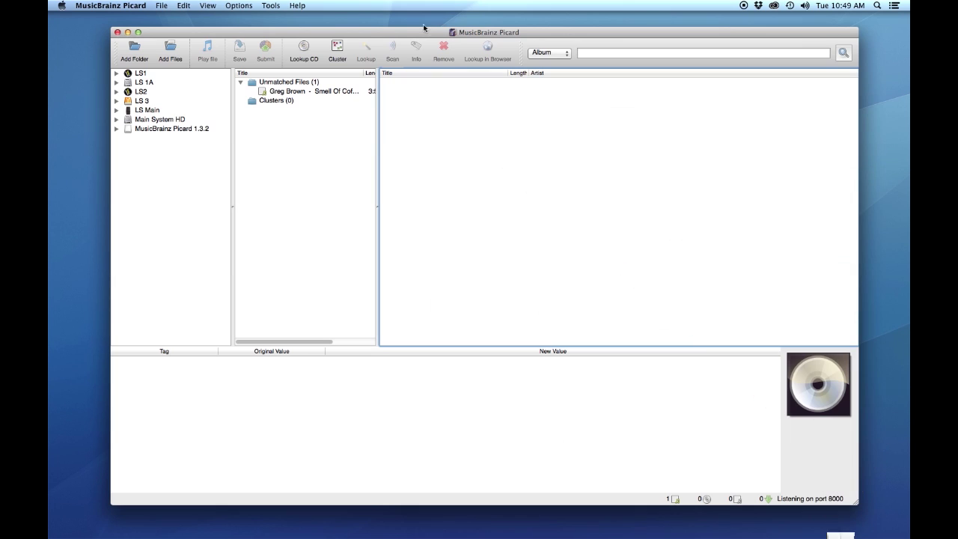
Step: Identify the untagged Greg Brown - Smell Of Coffee file with Scan and expand its matched album
click(304, 93)
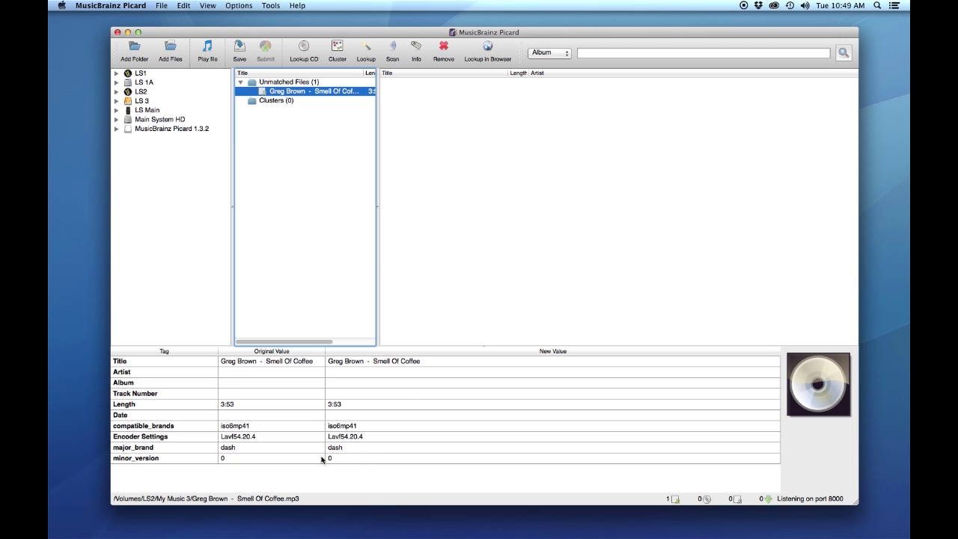
click(395, 48)
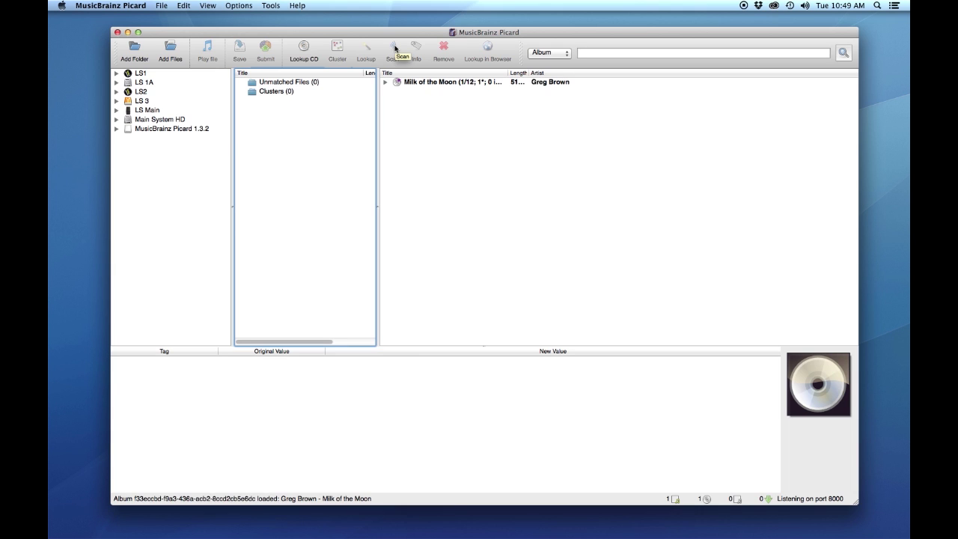
click(386, 83)
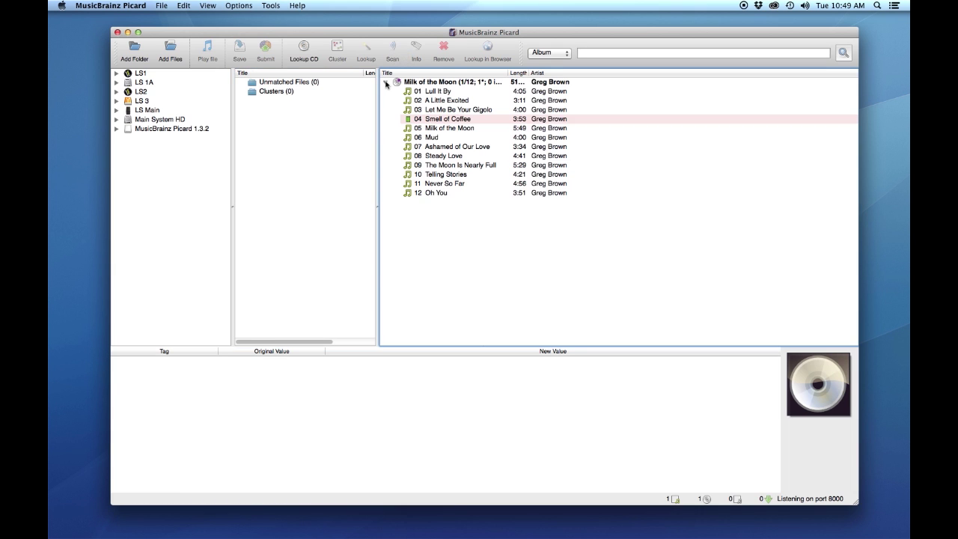
Step: Review the original and proposed tag values of track 04 Smell of Coffee from top to bottom of its tag list
click(425, 122)
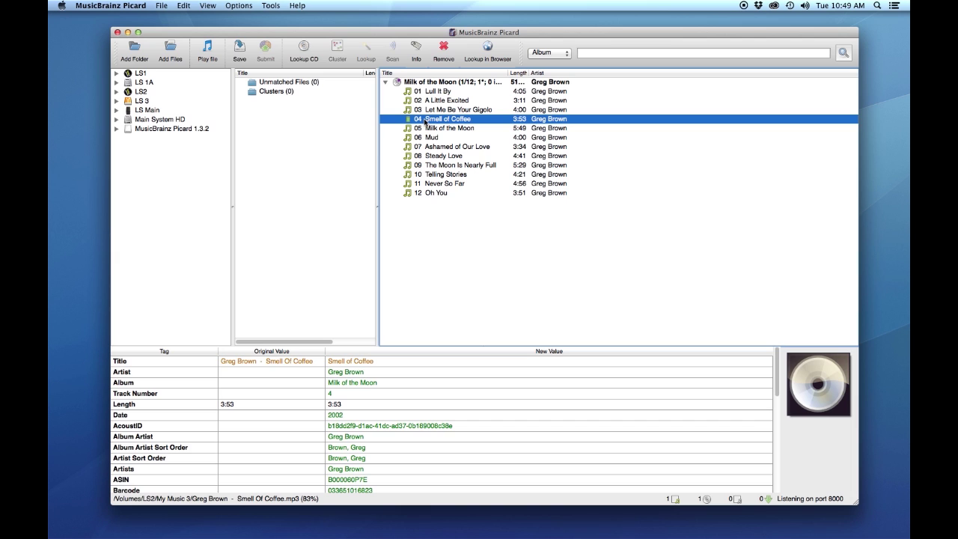
click(407, 424)
scroll(407, 424, down, 3)
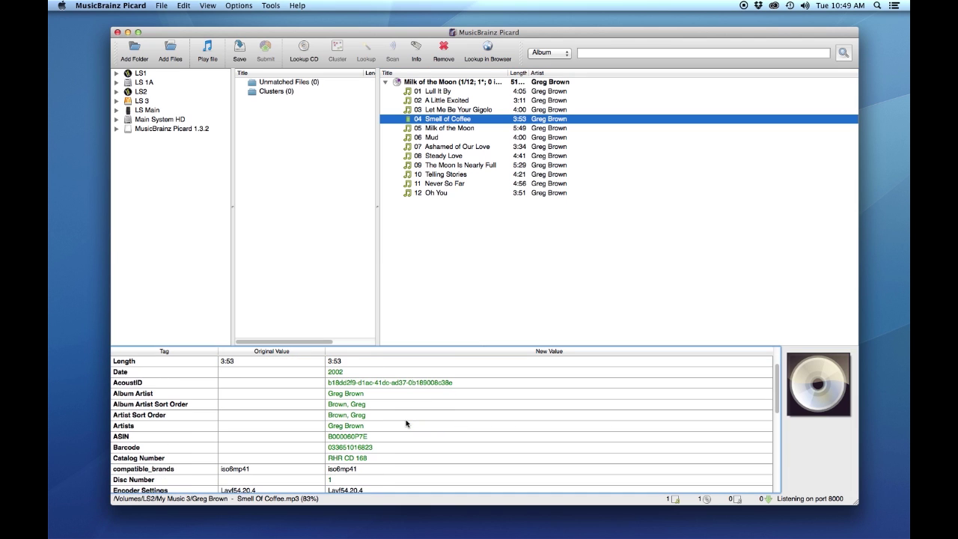
scroll(407, 424, down, 5)
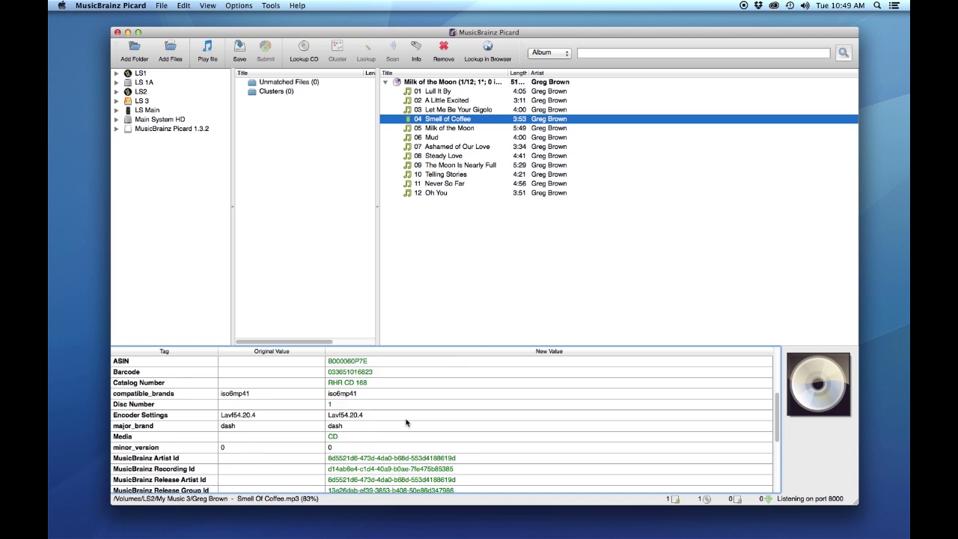
scroll(406, 423, down, 8)
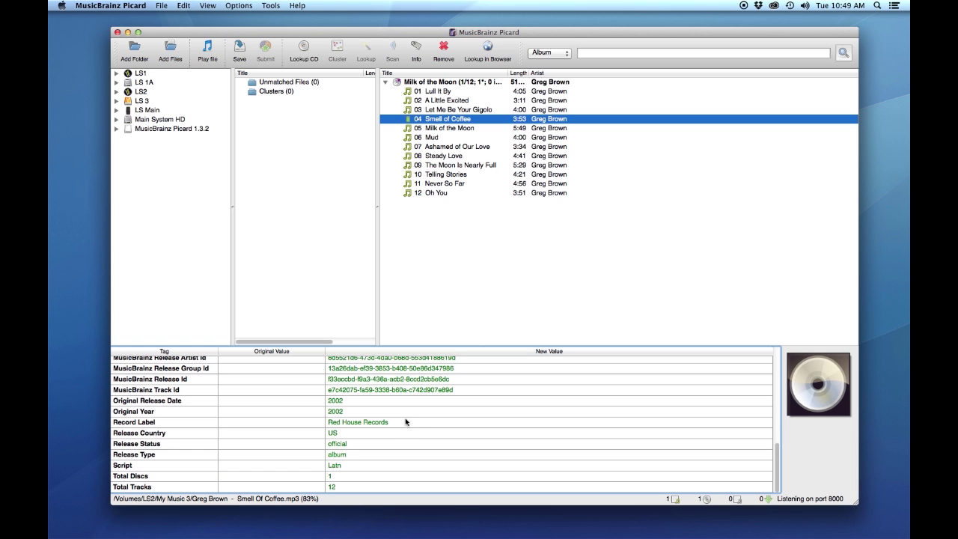
scroll(407, 422, up, 15)
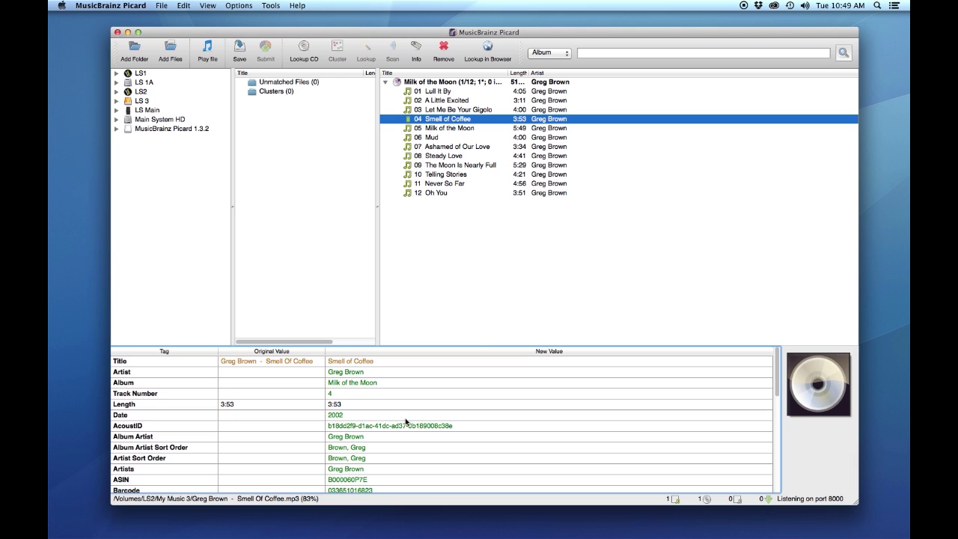
scroll(405, 421, down, 6)
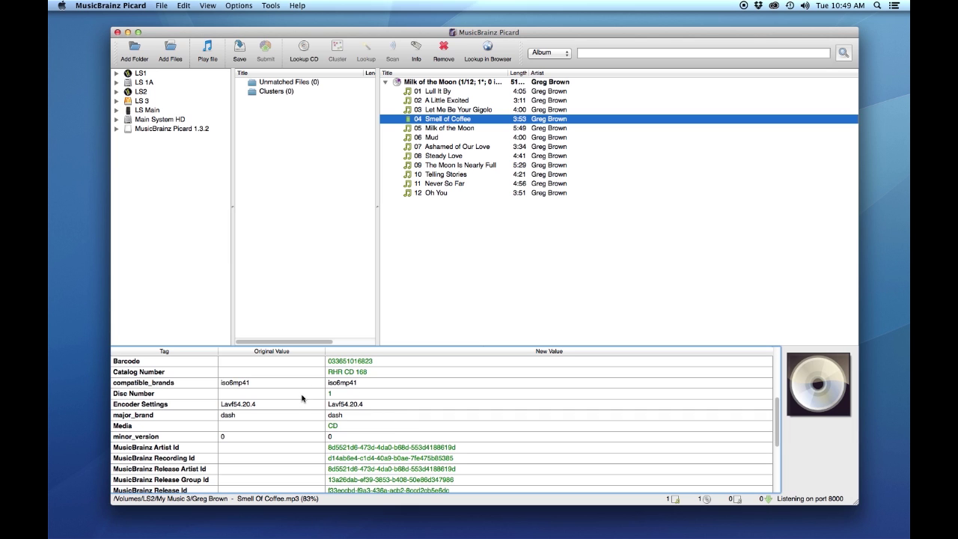
scroll(303, 398, down, 5)
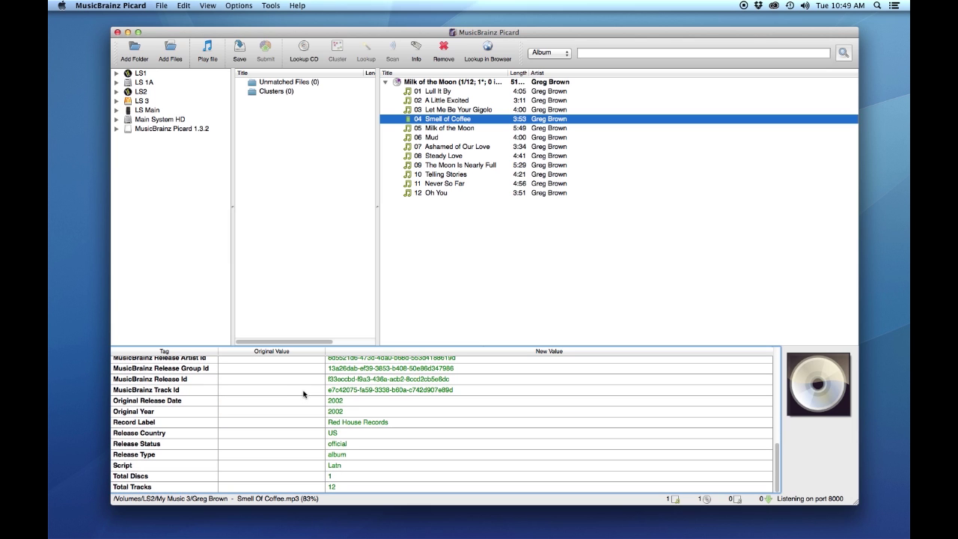
key(super+Tab)
key(Escape)
scroll(274, 424, up, 5)
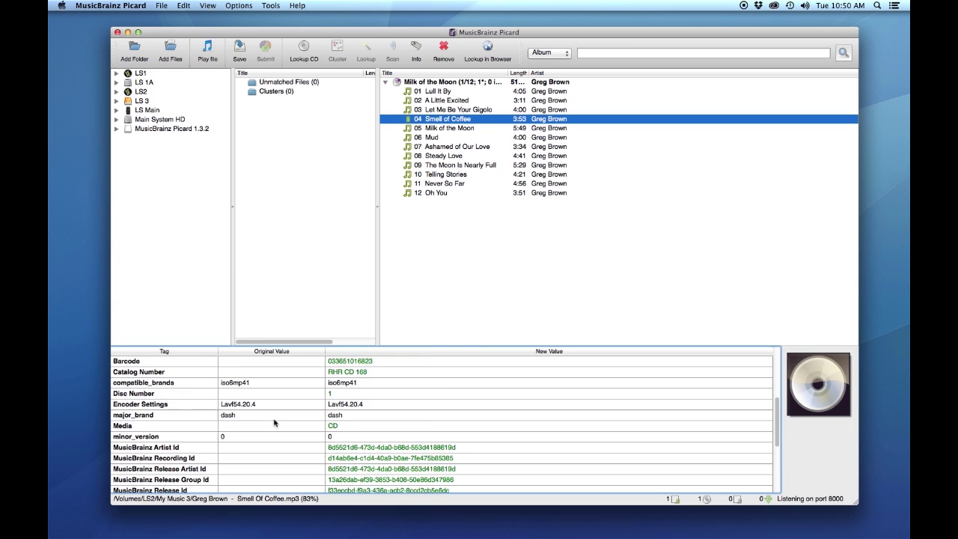
scroll(274, 424, up, 5)
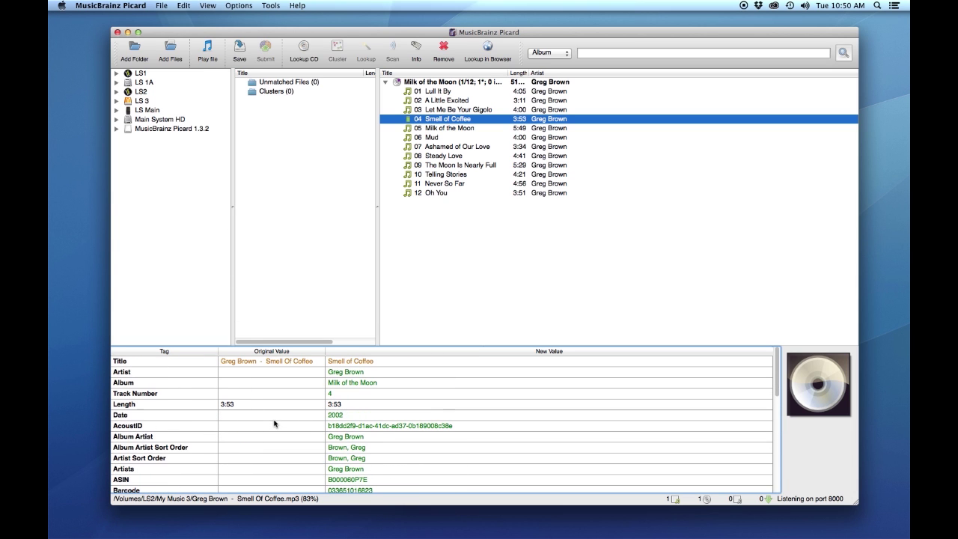
Step: Save the new tags to track 04 Smell of Coffee and check the values written to the file
right_click(442, 122)
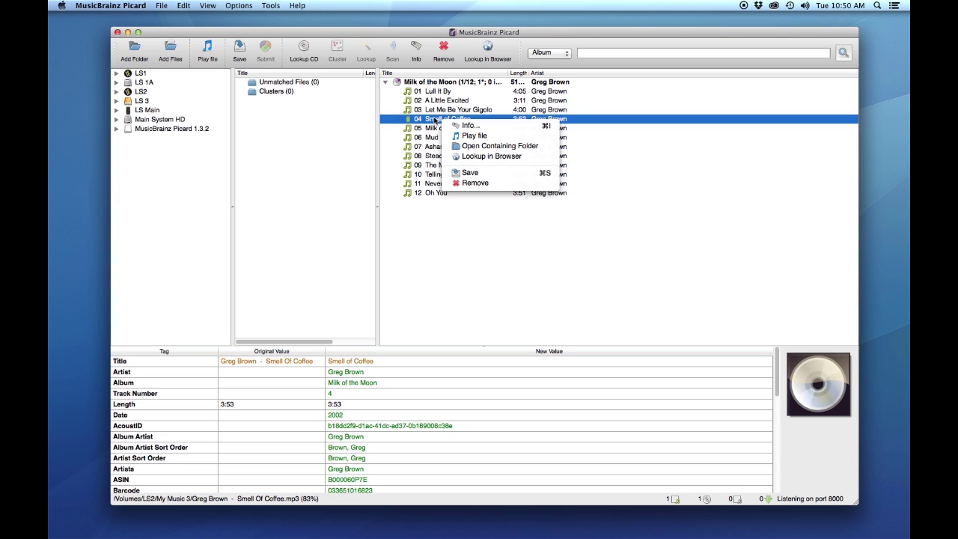
click(470, 173)
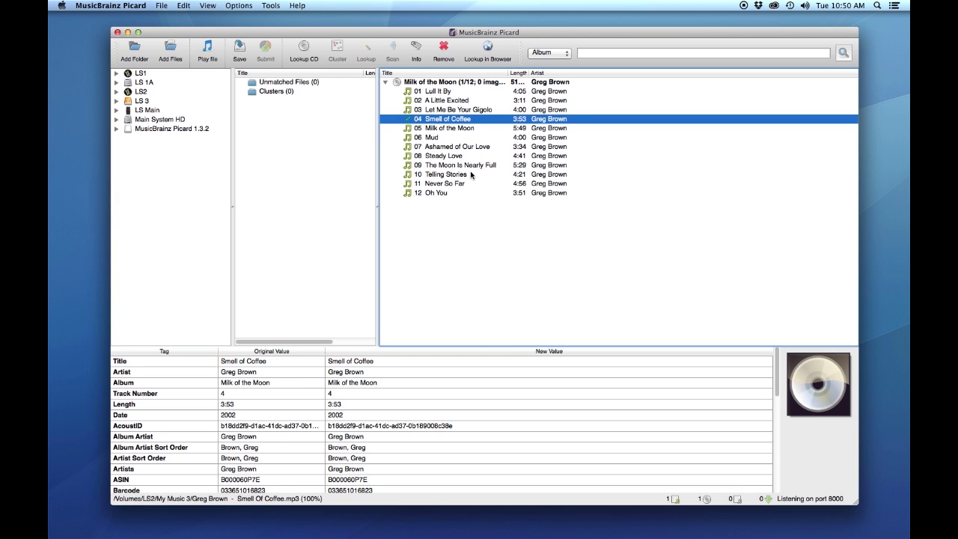
scroll(273, 425, down, 5)
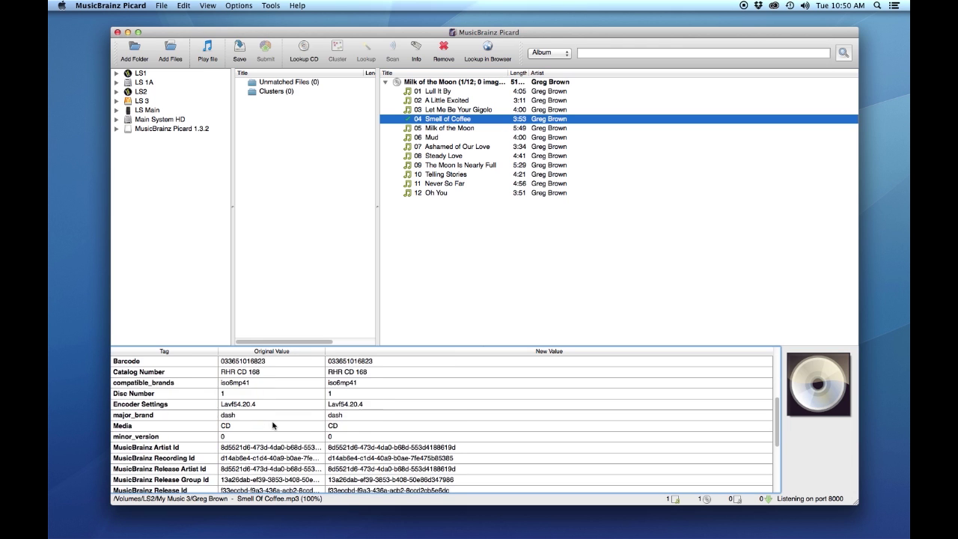
scroll(273, 425, down, 4)
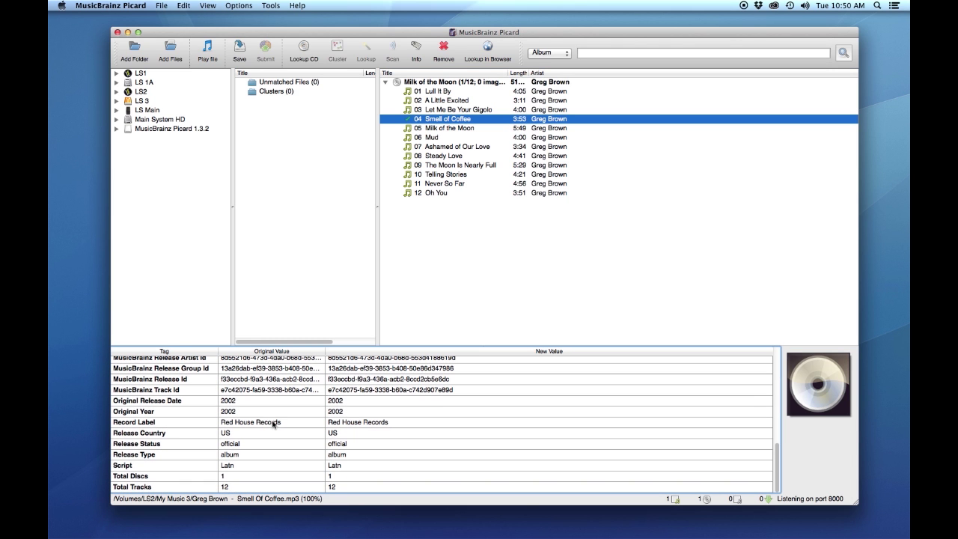
scroll(273, 424, up, 9)
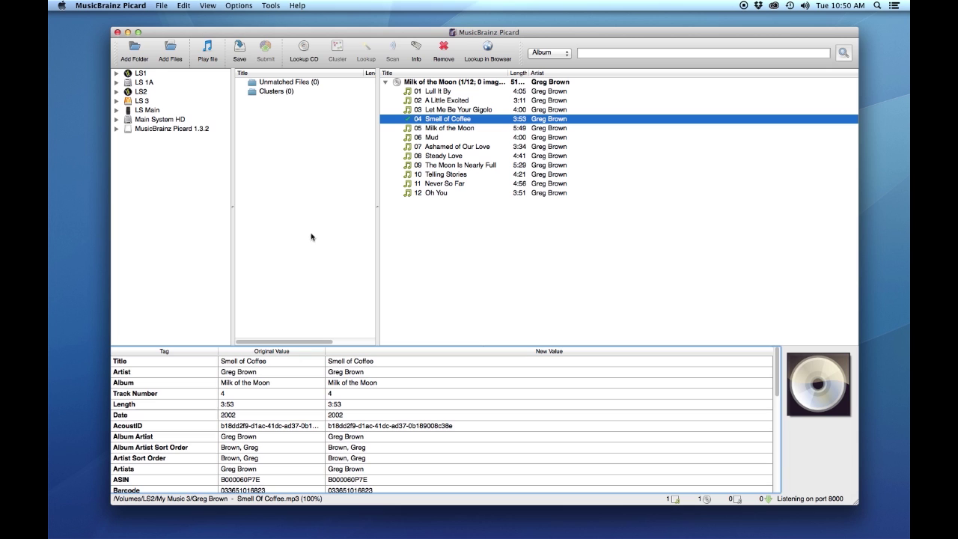
Step: Collapse Greg Brown's Milk of the Moon and remove it from the album list
click(385, 83)
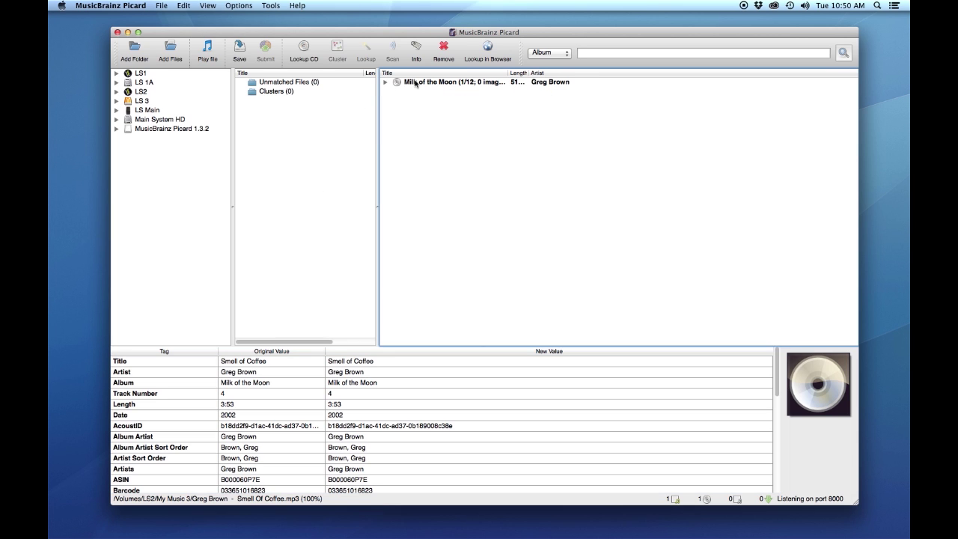
click(417, 84)
click(444, 46)
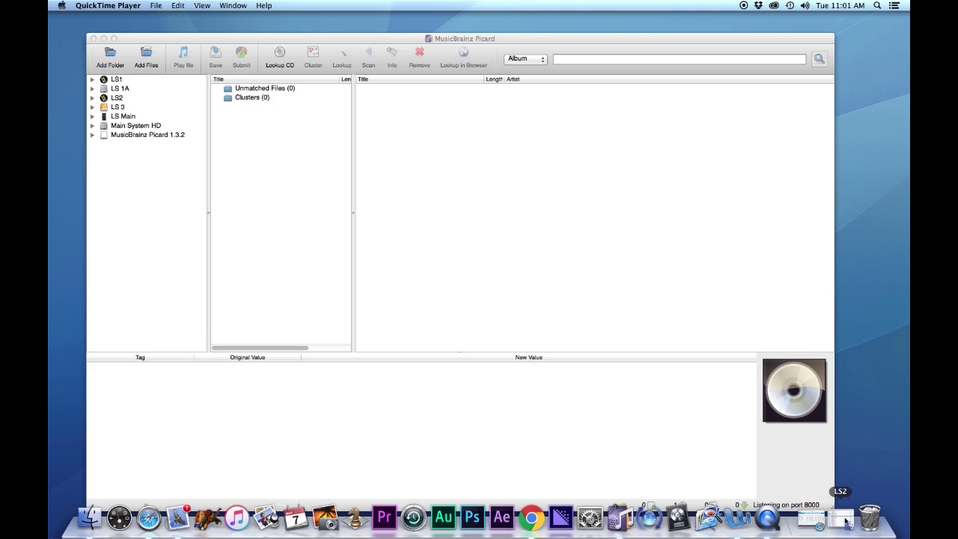
Step: Add Drive-By Truckers - What It Means (Official Lyric Video).mp3 from the LS2 Finder window to Picard's unmatched files
click(847, 522)
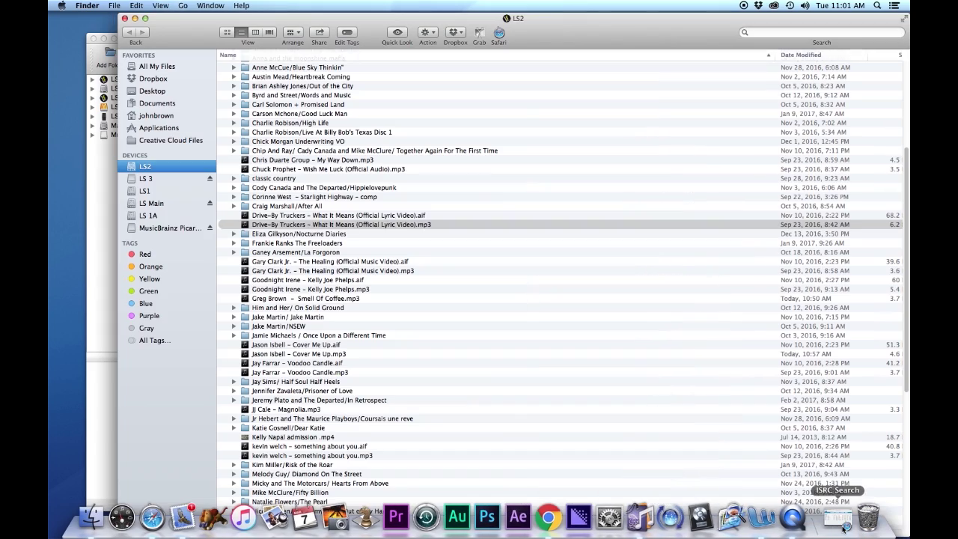
drag(251, 25, 570, 35)
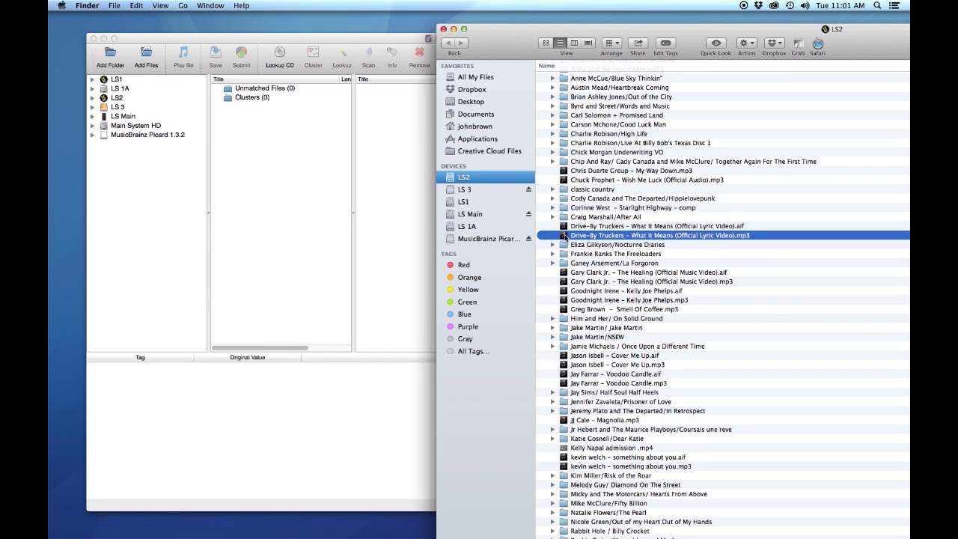
drag(565, 236, 255, 165)
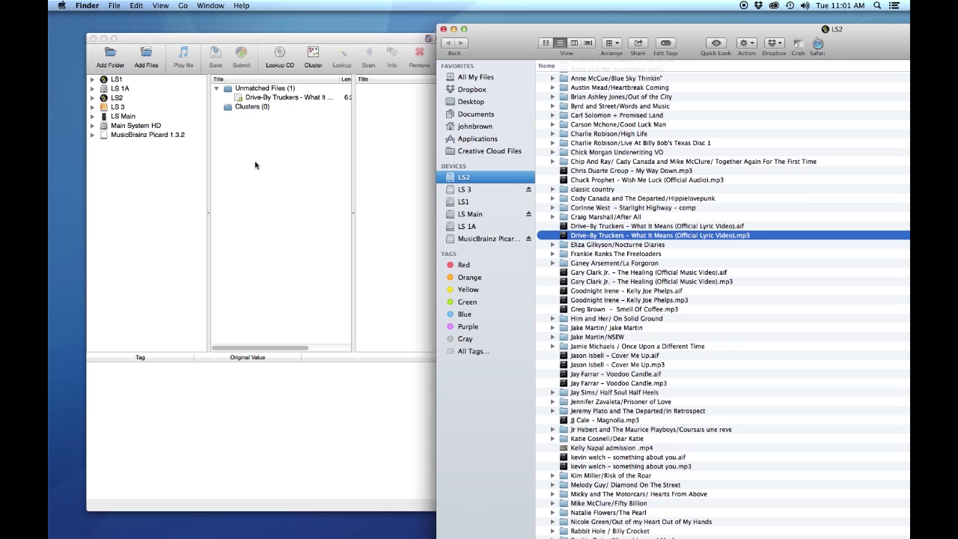
Step: Preview Drive-By Truckers - What It Means (Official Lyric Video).mp3 in Finder to check its artwork and details, and put the Finder window away
click(578, 239)
click(566, 238)
key(space)
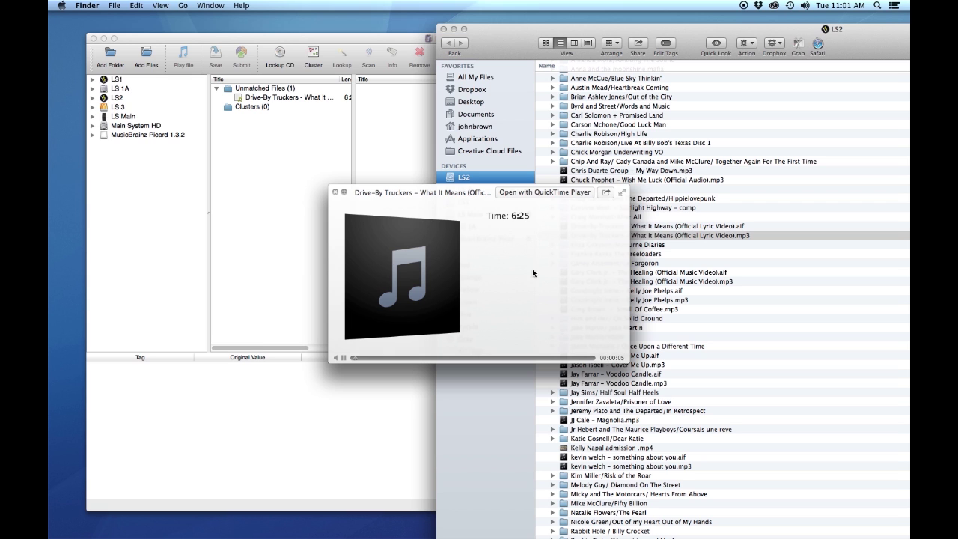
key(space)
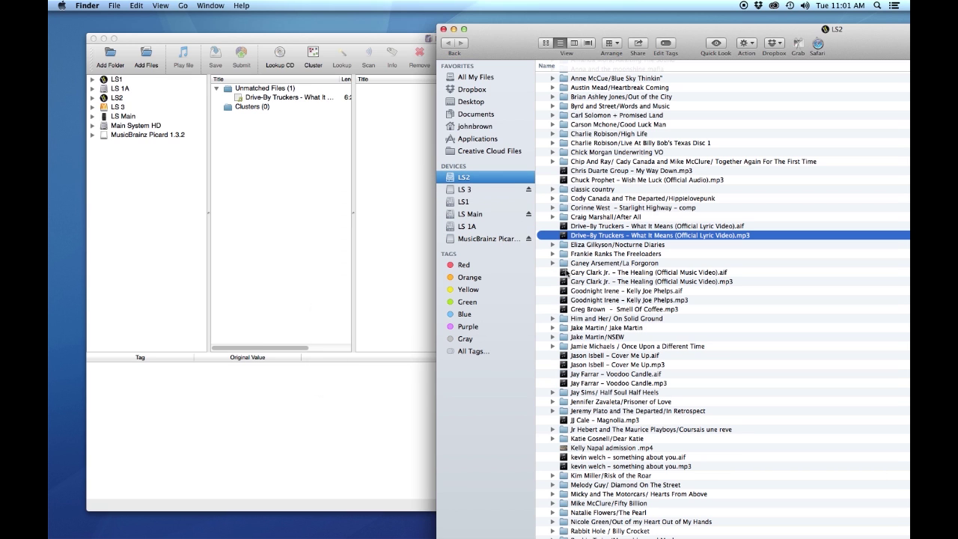
click(453, 29)
Step: Run Lookup and Scan on the unmatched Drive-By Truckers file in MusicBrainz Picard and expand its matched album
click(316, 99)
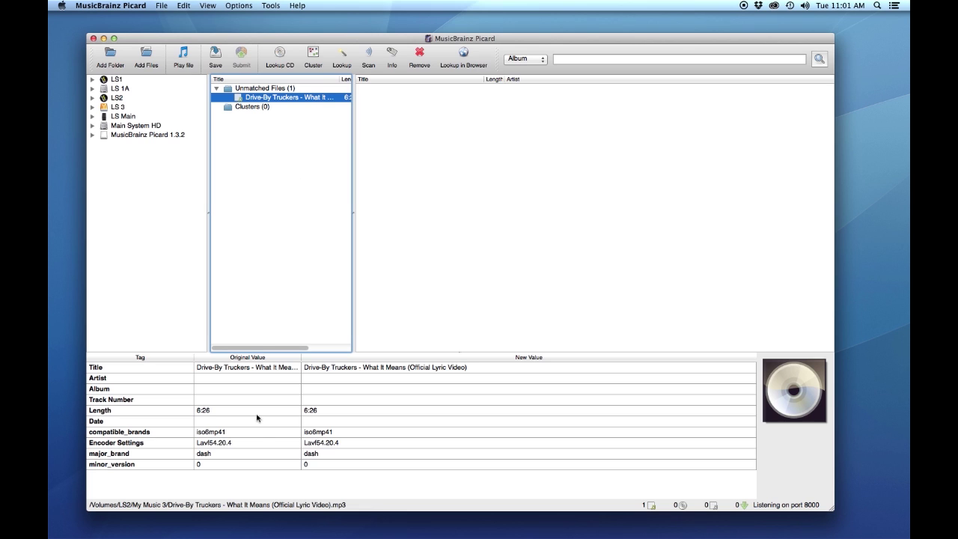
click(342, 53)
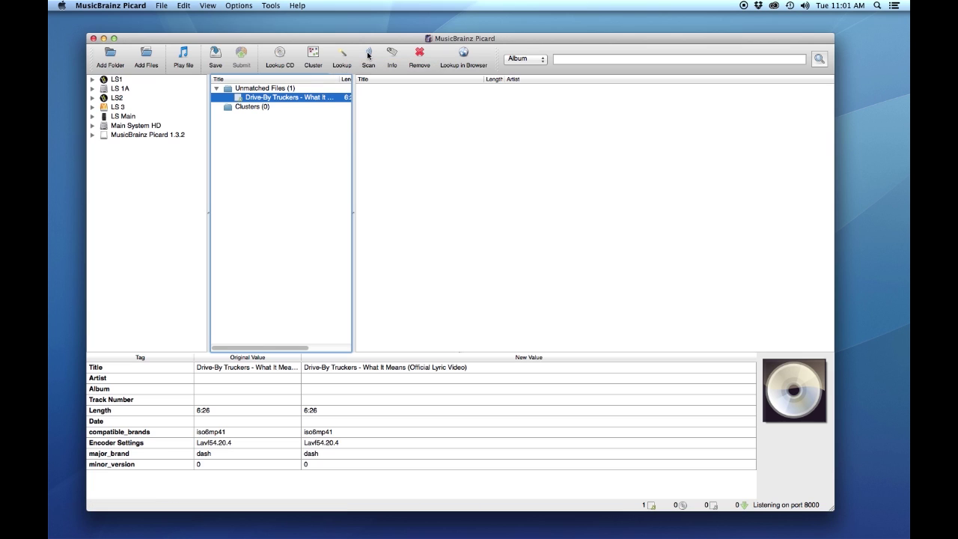
click(370, 54)
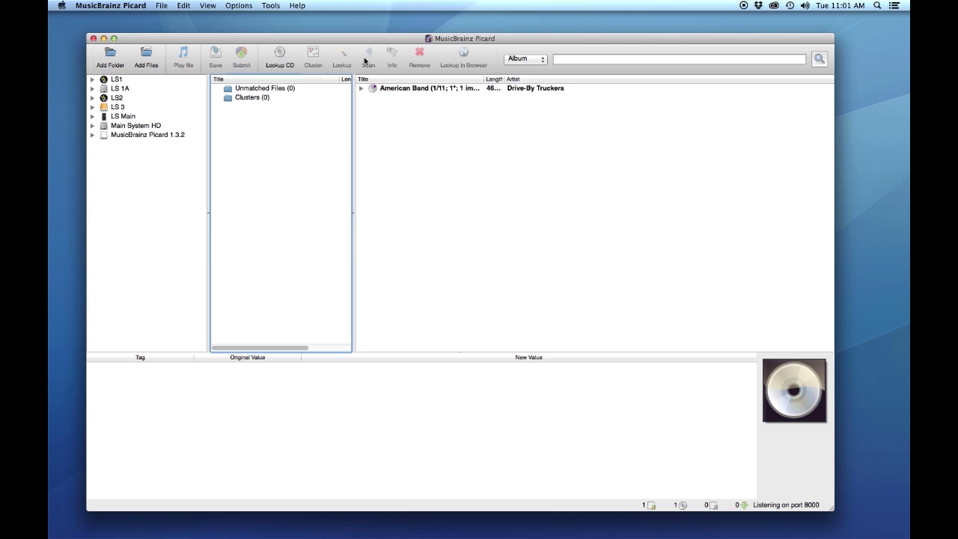
click(362, 88)
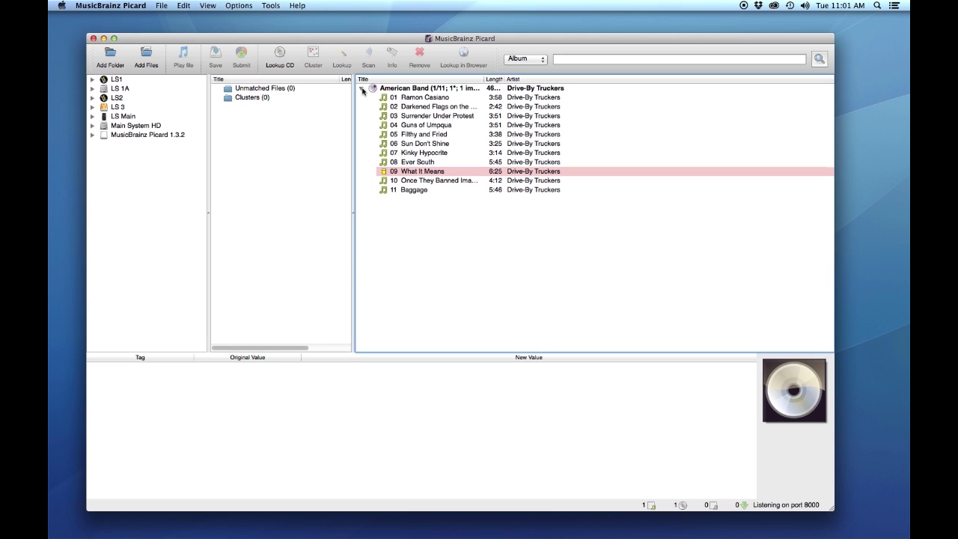
Step: Examine the cover art and all proposed tag values of track 09 What It Means against the original values
click(421, 172)
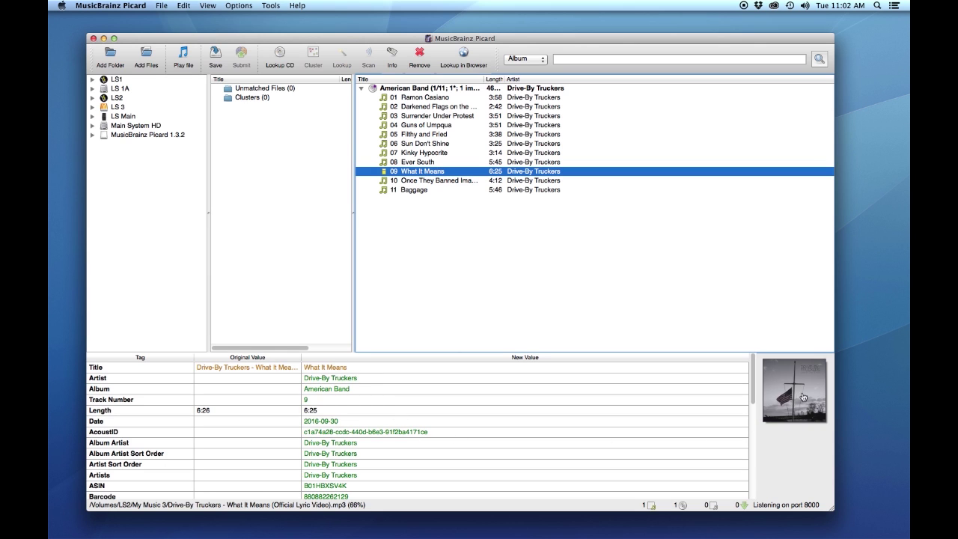
click(456, 451)
scroll(456, 451, down, 2)
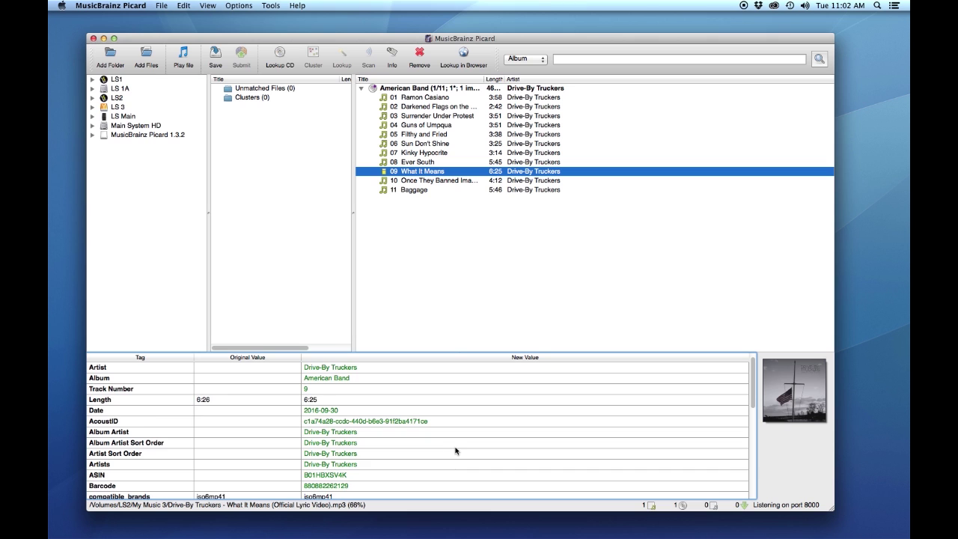
scroll(456, 451, down, 6)
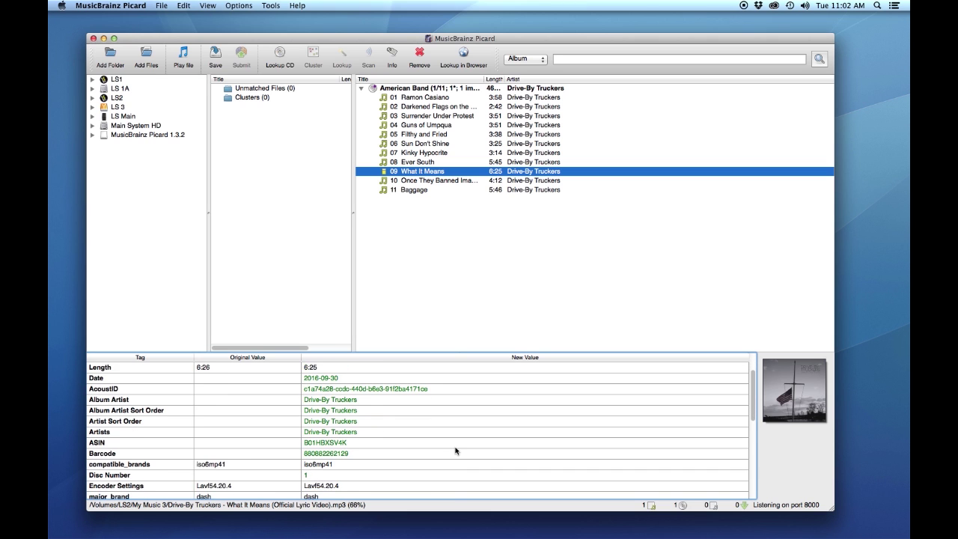
scroll(456, 449, down, 10)
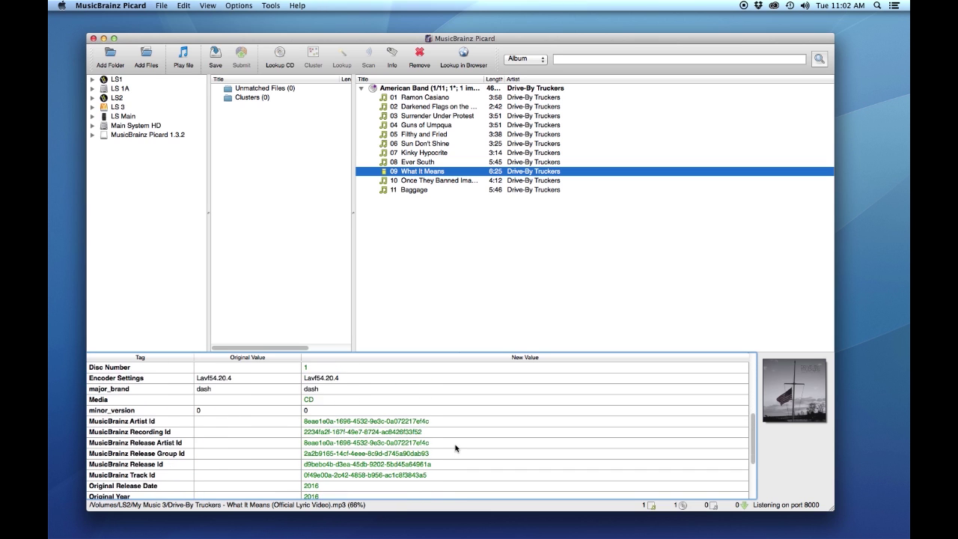
scroll(456, 445, down, 2)
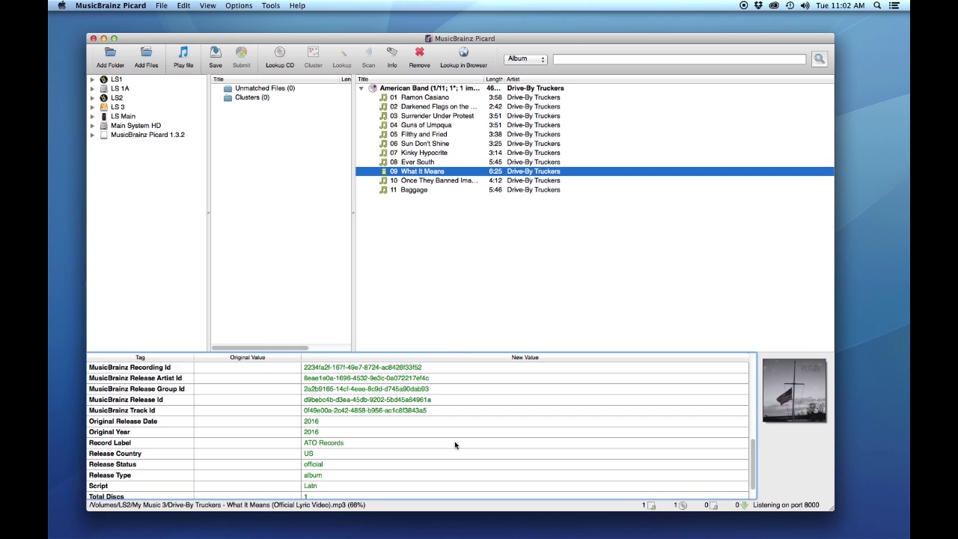
scroll(455, 445, down, 2)
scroll(454, 445, up, 15)
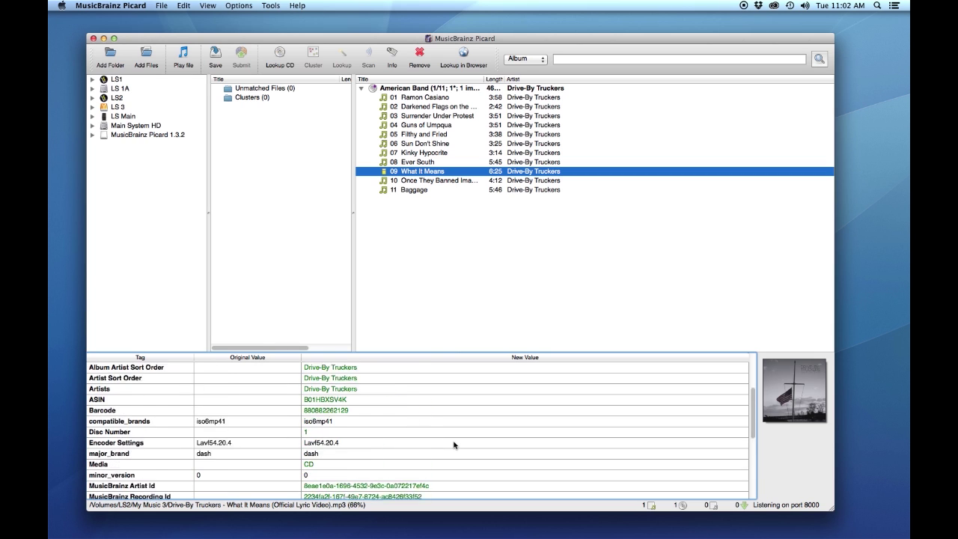
scroll(454, 444, up, 3)
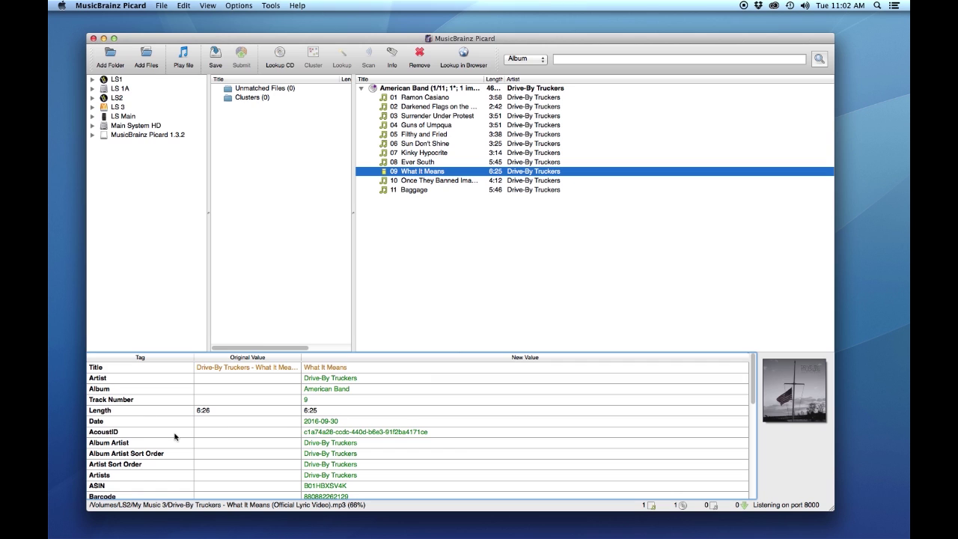
scroll(175, 437, down, 3)
scroll(175, 436, down, 10)
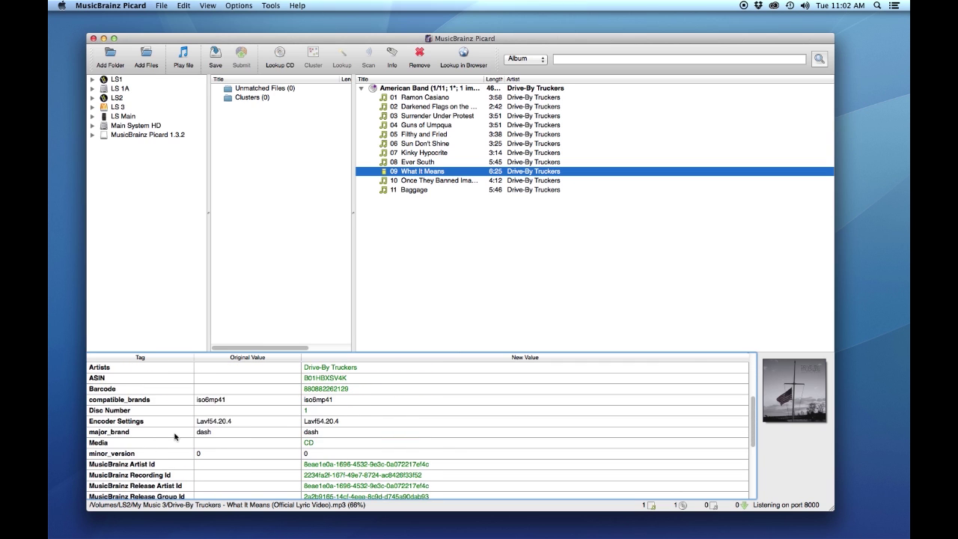
scroll(174, 437, down, 8)
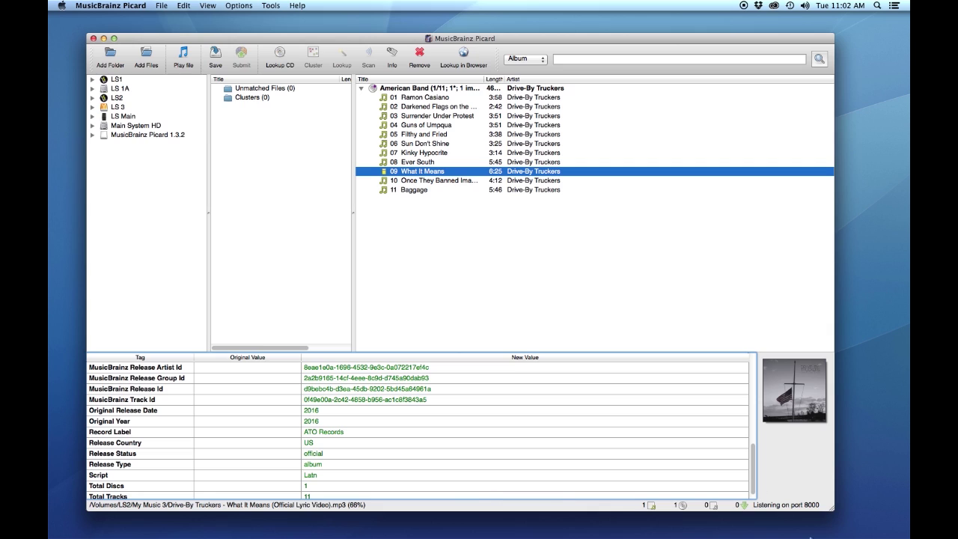
Step: Switch to the Safari window with the SoundExchange ISRC Search page
mouse_move(808, 535)
click(807, 524)
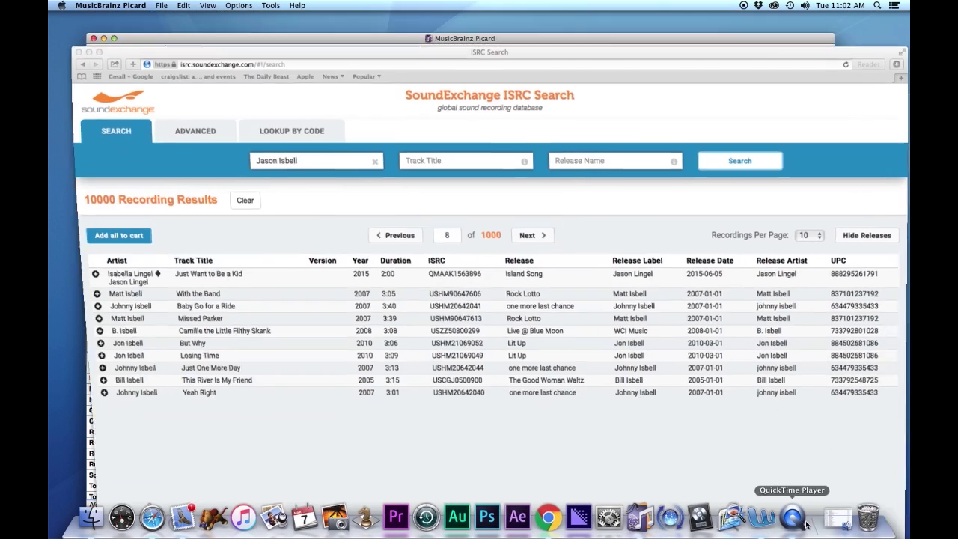
Step: Search the ISRC database for artist Drive By Truckers, track title What It Means and release name American Band
drag(391, 58, 379, 207)
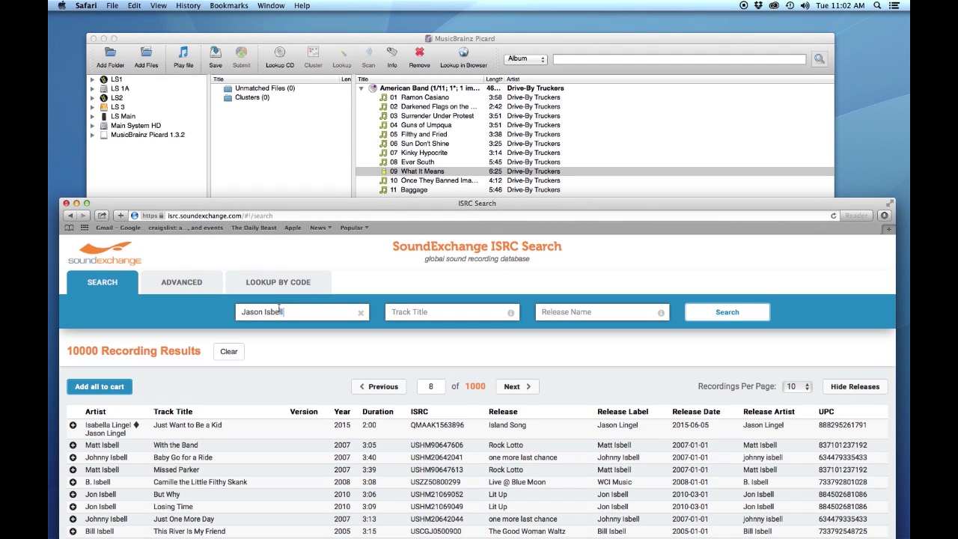
drag(293, 311, 245, 312)
text(D)
text(W)
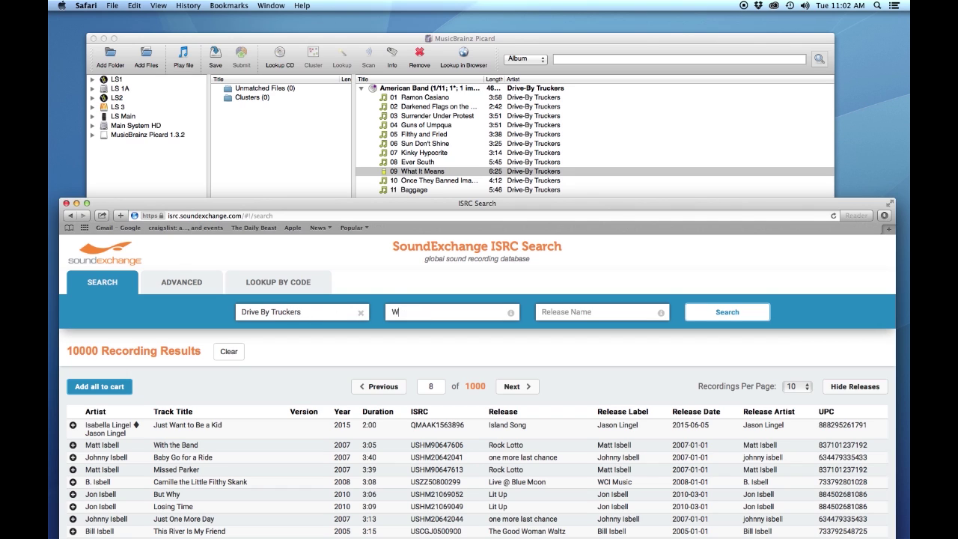
text(hat It Means)
click(545, 312)
text(American)
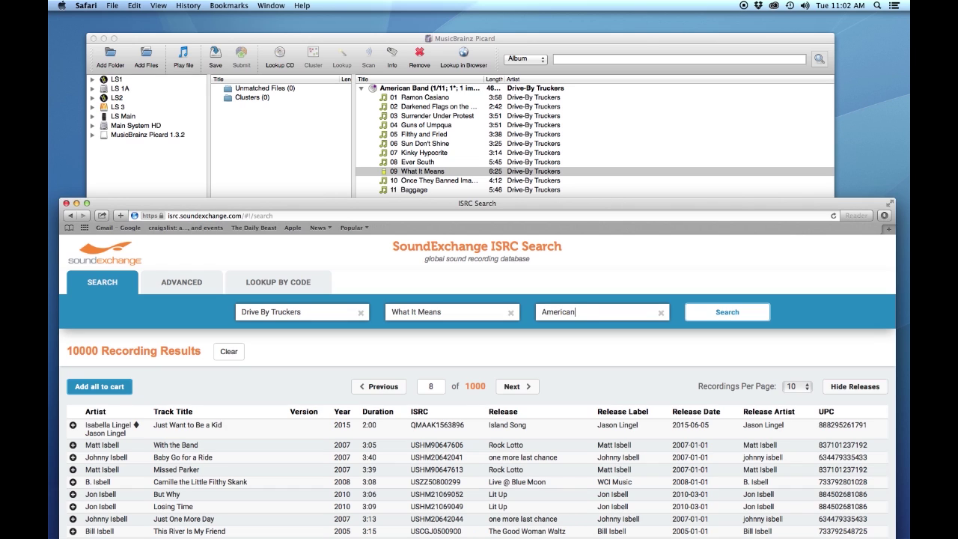
text( Band)
click(699, 314)
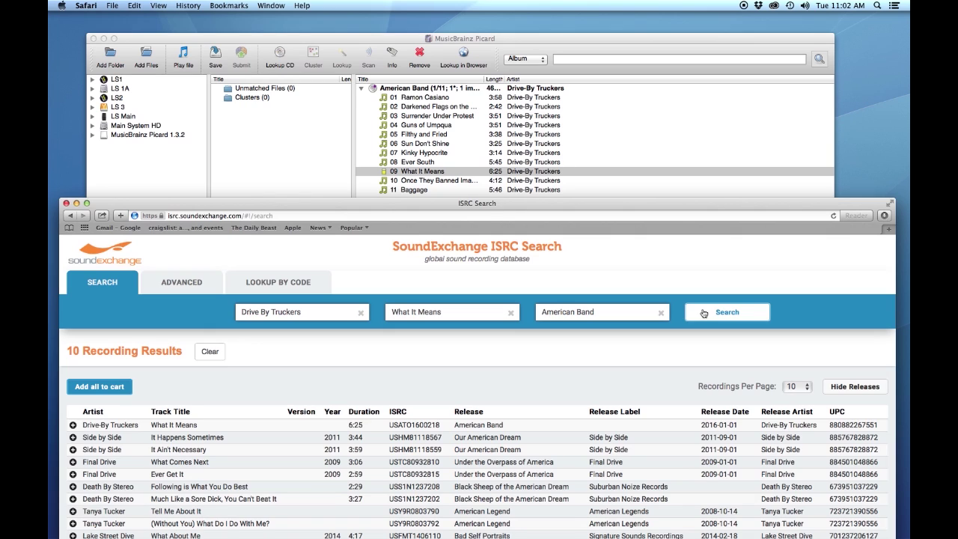
Step: Copy the ISRC code USATO1600218 from the Drive-By Truckers What It Means result
drag(386, 206, 404, 28)
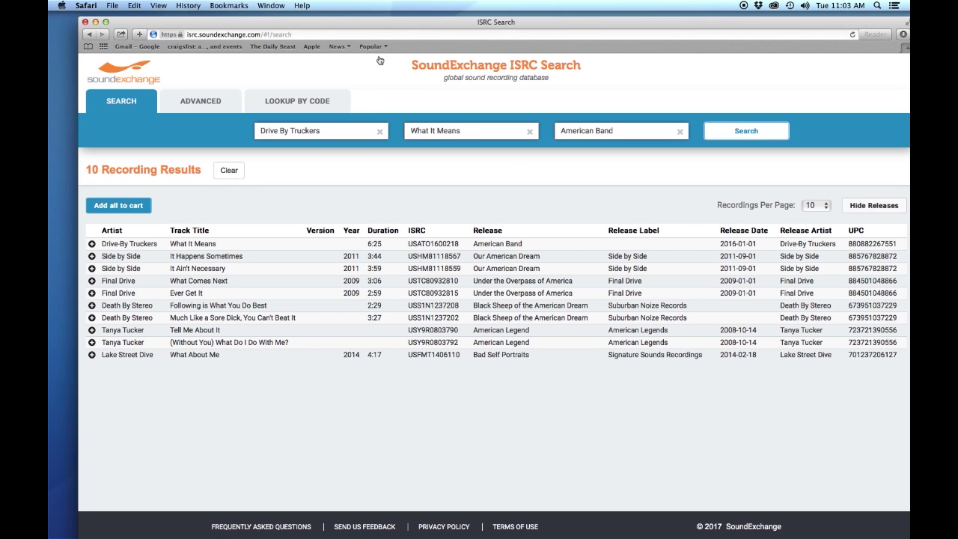
drag(362, 28, 469, 30)
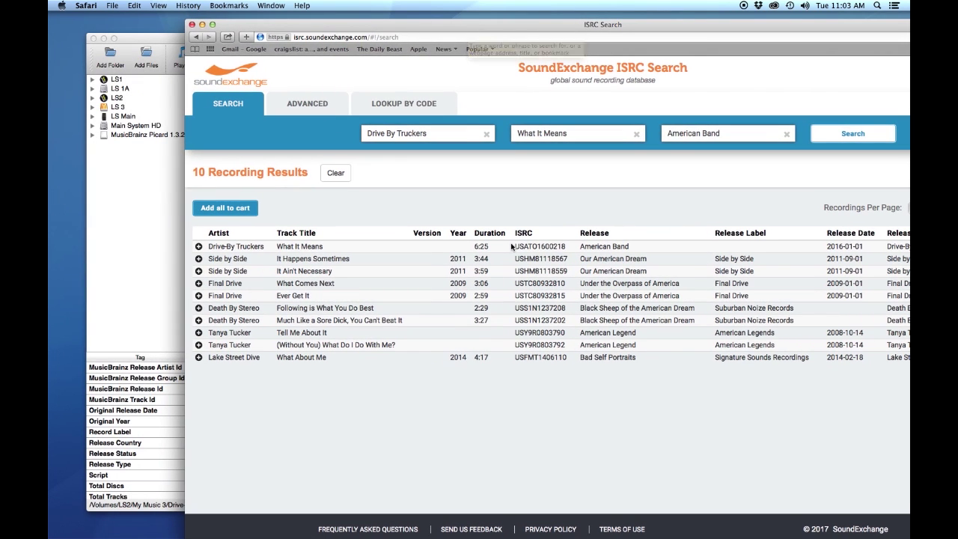
drag(513, 246, 566, 246)
key(super+c)
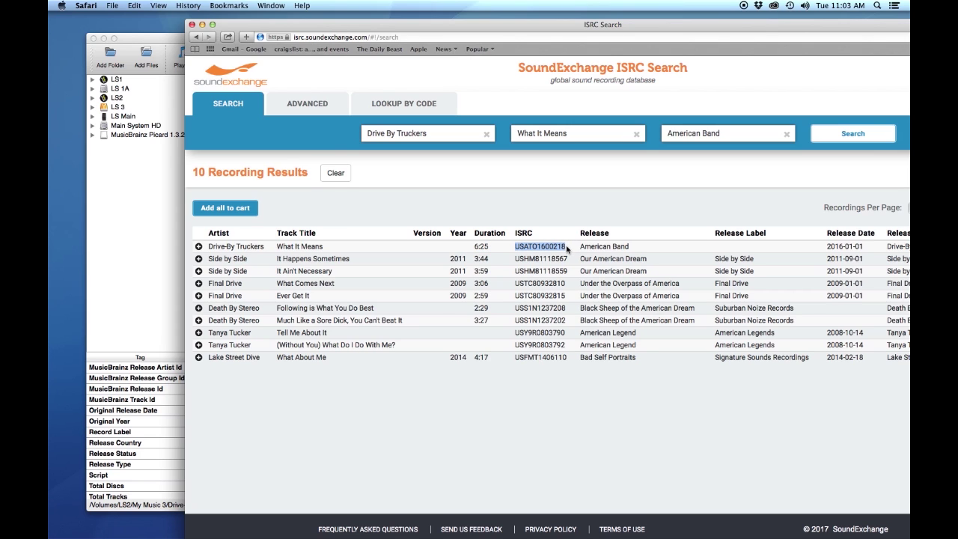
Step: Switch to MusicBrainz Picard and add a new ISRC tag with the copied code to track 09 What It Means
click(165, 45)
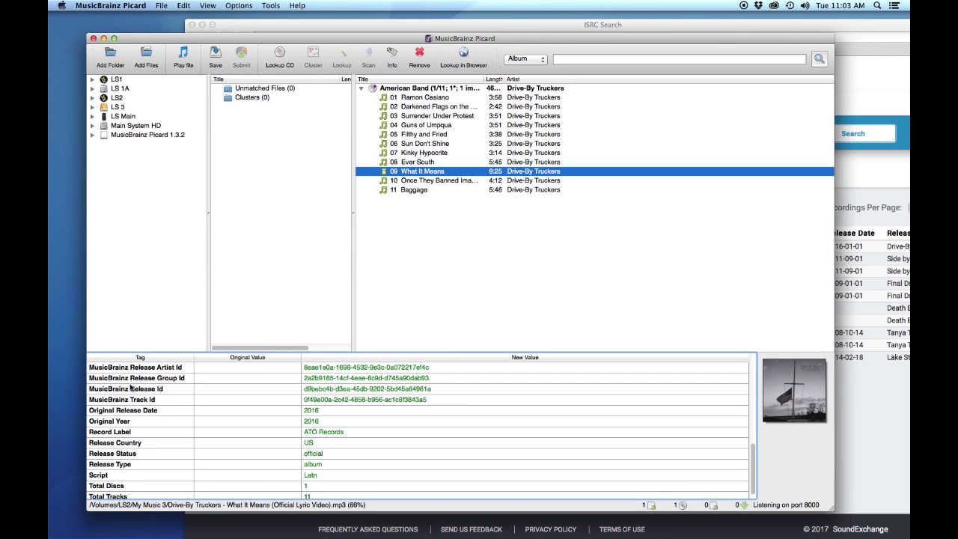
right_click(162, 414)
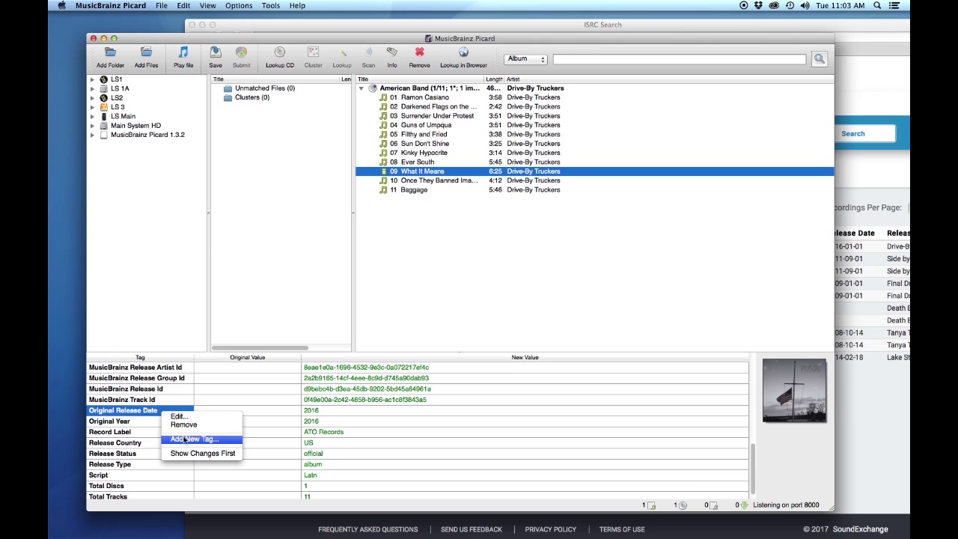
click(185, 441)
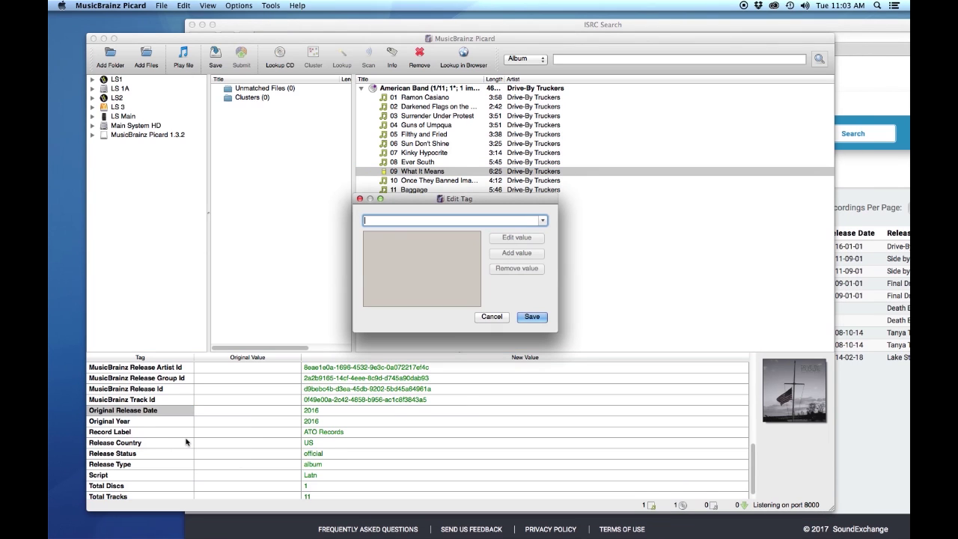
text(ISRC)
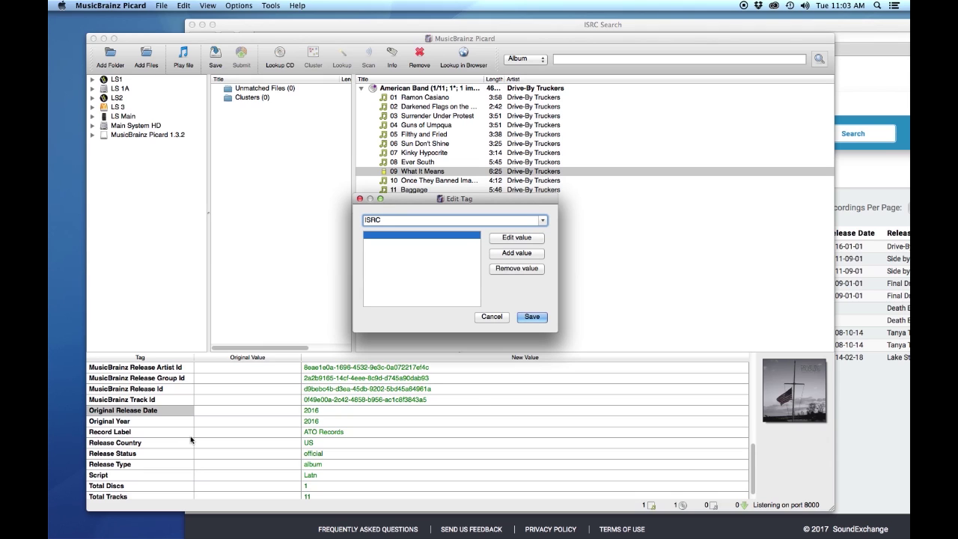
click(507, 256)
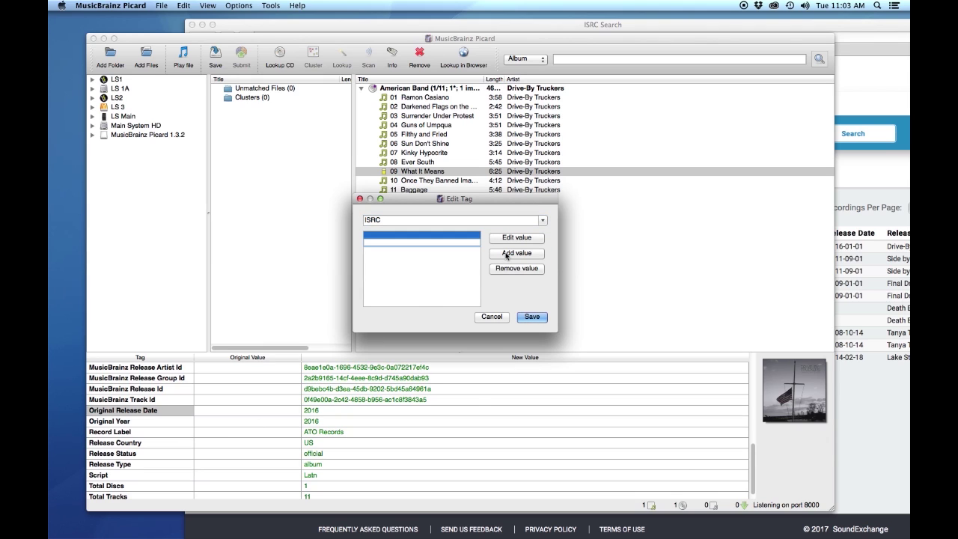
key(super+v)
click(533, 319)
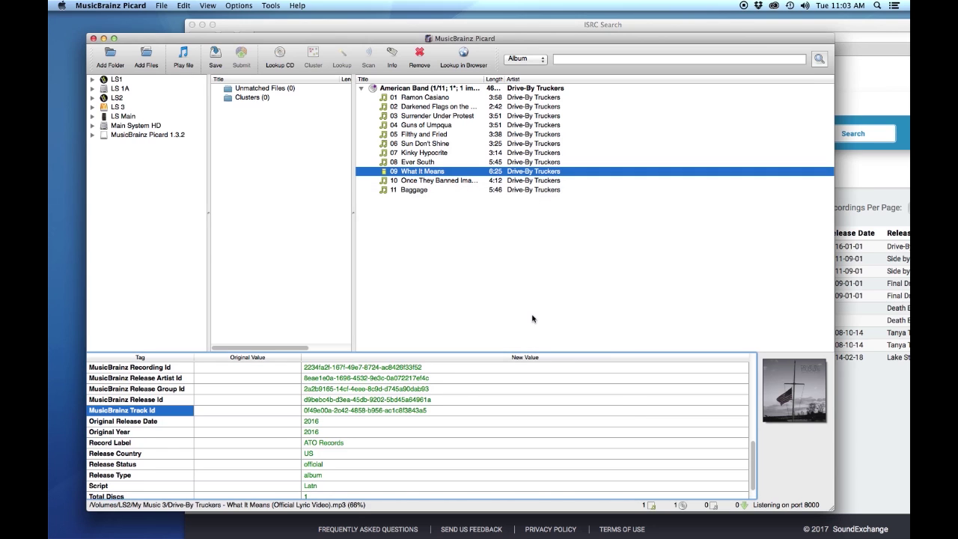
Step: Examine the full tag list of track 09 What It Means, including the added ISRC value
scroll(299, 397, down, 1)
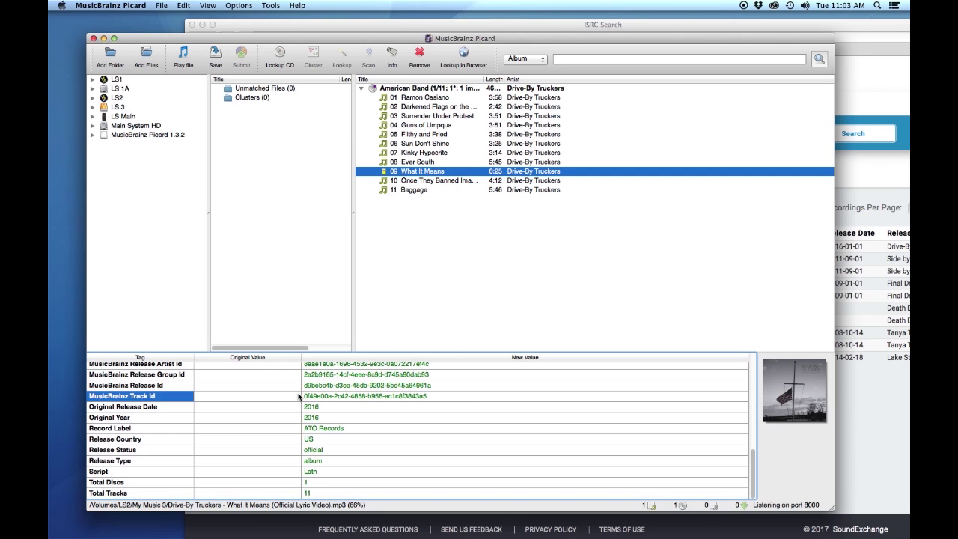
scroll(299, 397, up, 5)
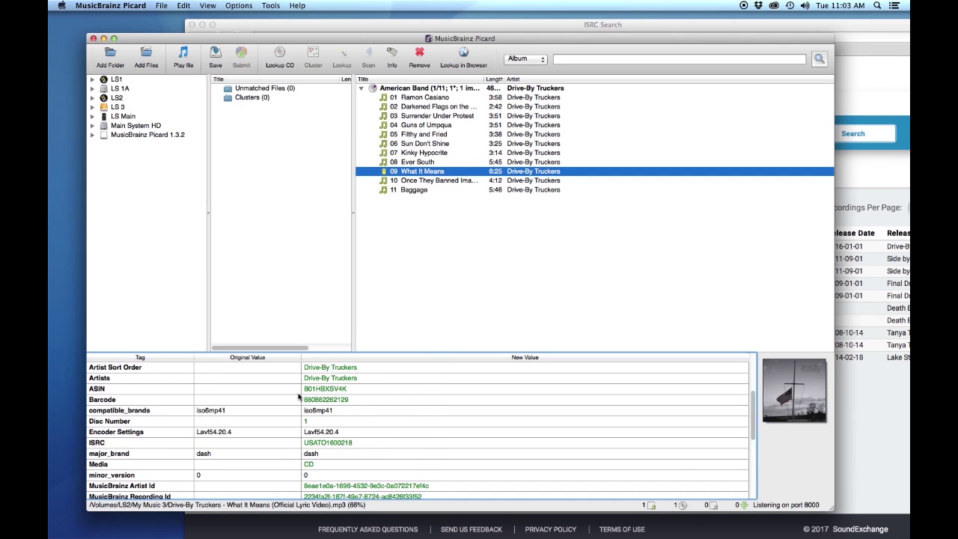
scroll(299, 397, up, 3)
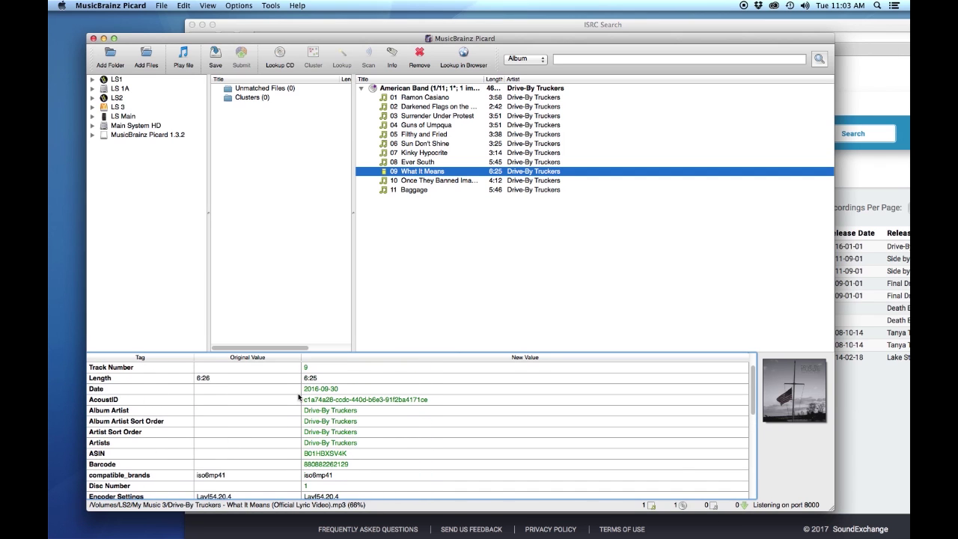
scroll(299, 397, up, 2)
scroll(297, 397, down, 4)
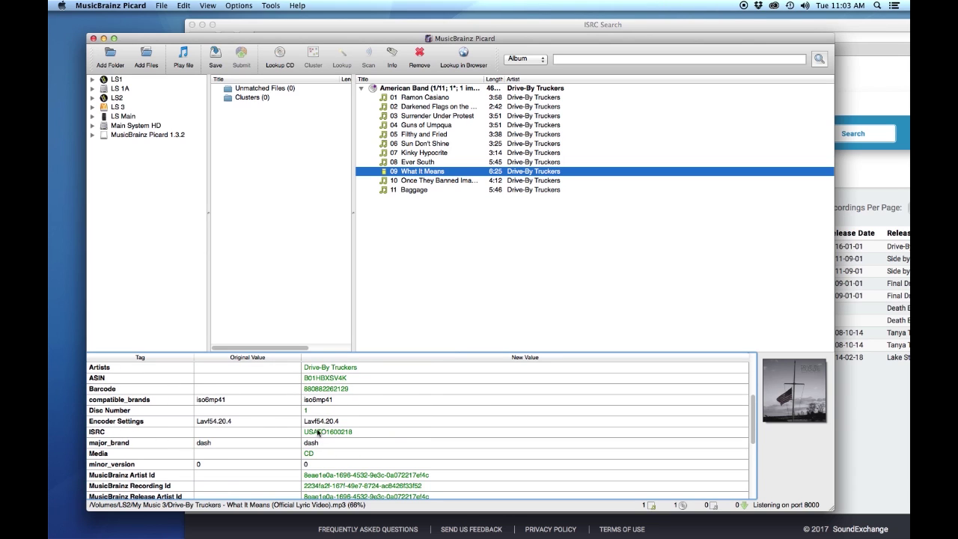
scroll(322, 439, down, 1)
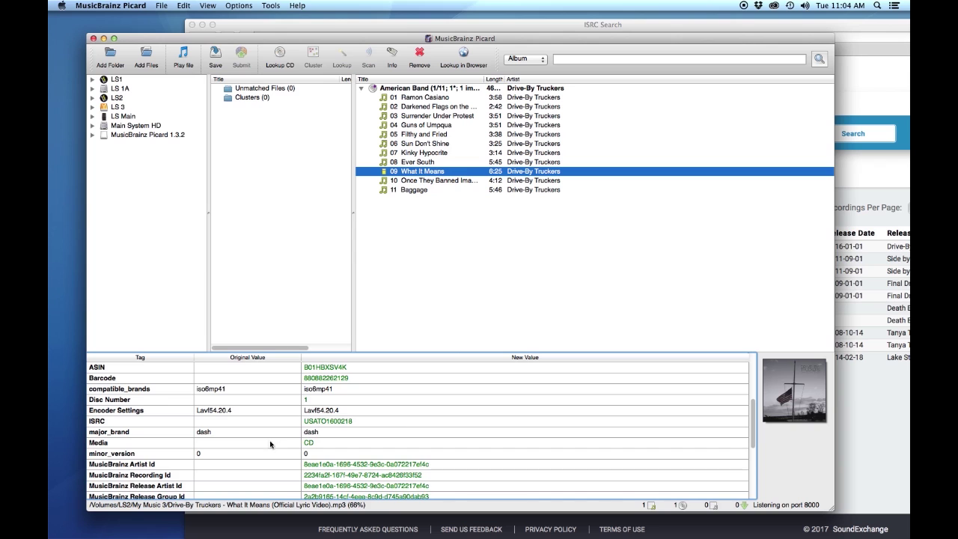
scroll(276, 446, up, 5)
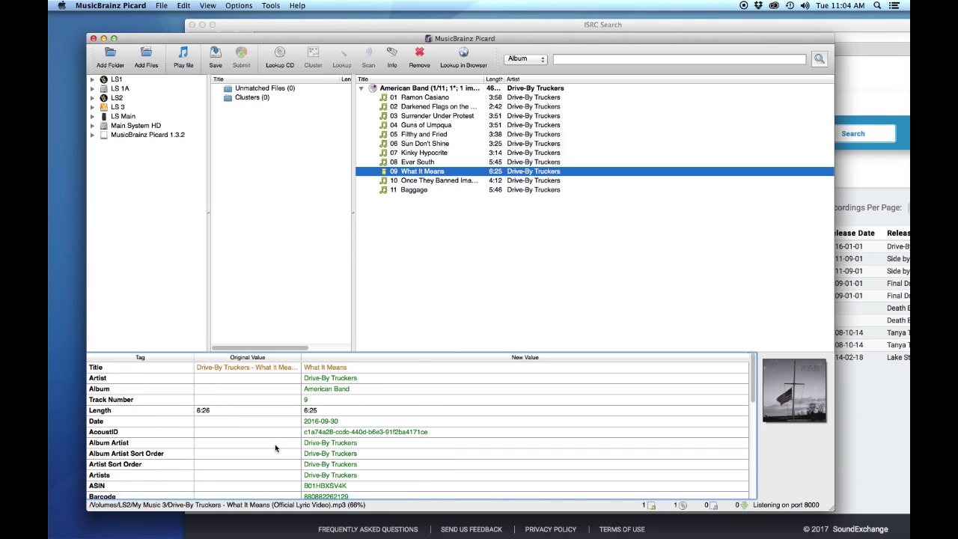
scroll(275, 447, down, 10)
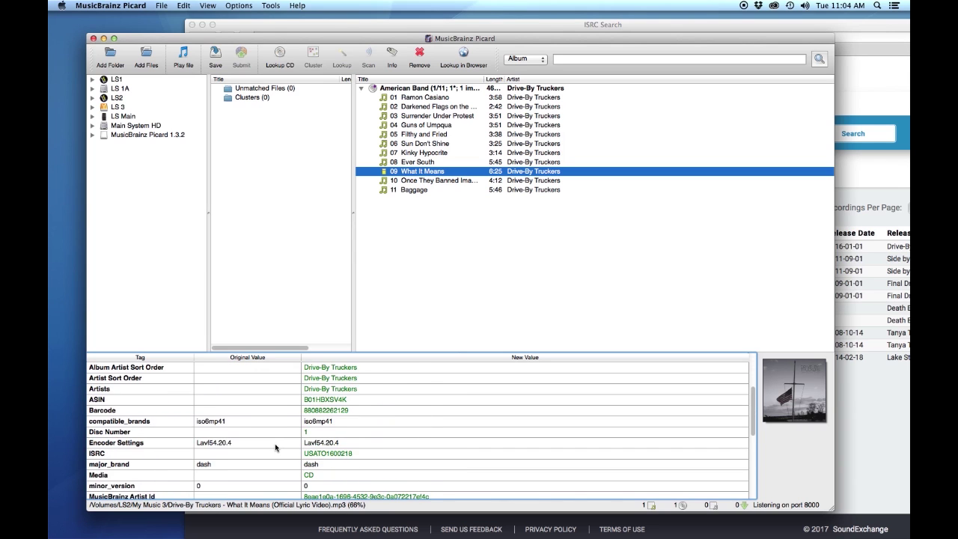
scroll(275, 447, up, 10)
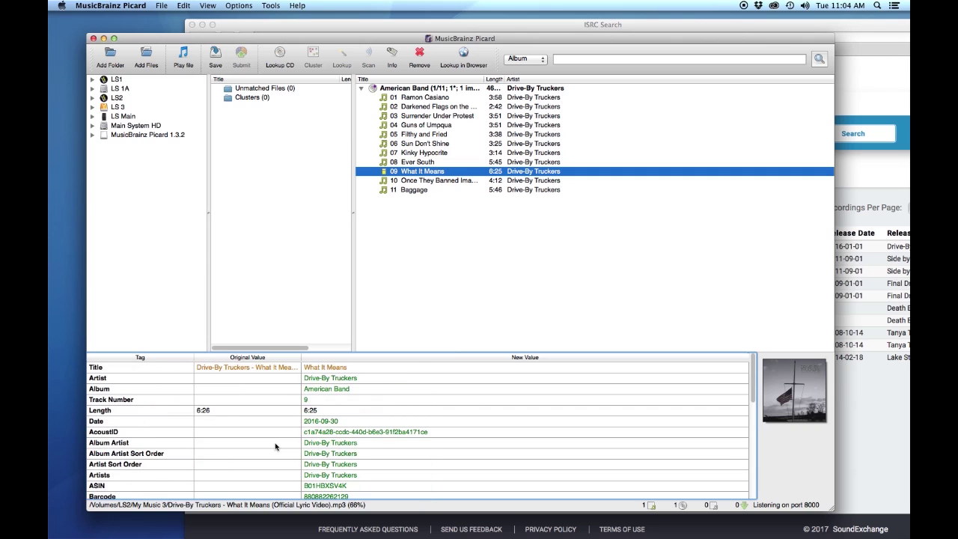
Step: Save the new tags to the file matched to track 09 What It Means
right_click(430, 172)
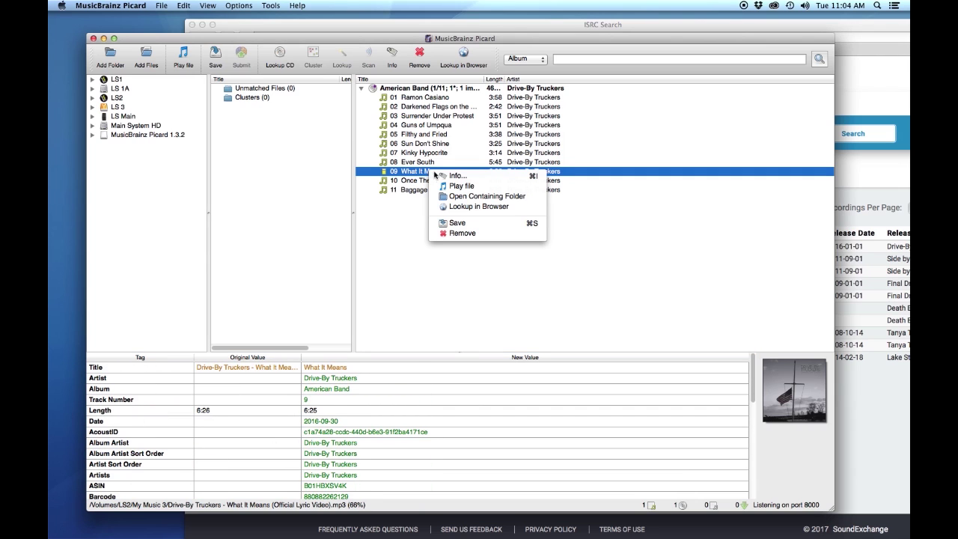
click(462, 224)
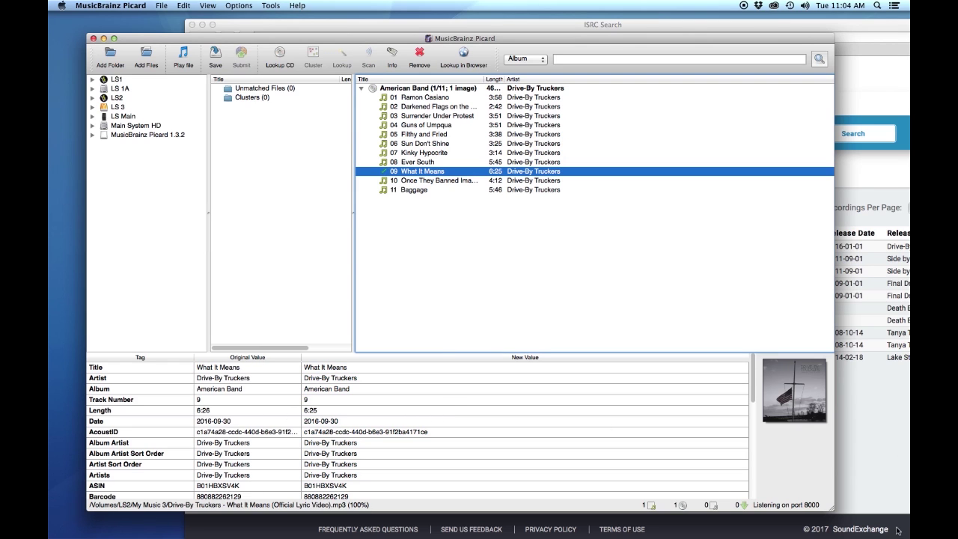
Step: Bring back the Finder window, preview the tagged Drive-By Truckers - What It Means (Official Lyric Video).mp3 for its artwork, and minimize the window
click(838, 524)
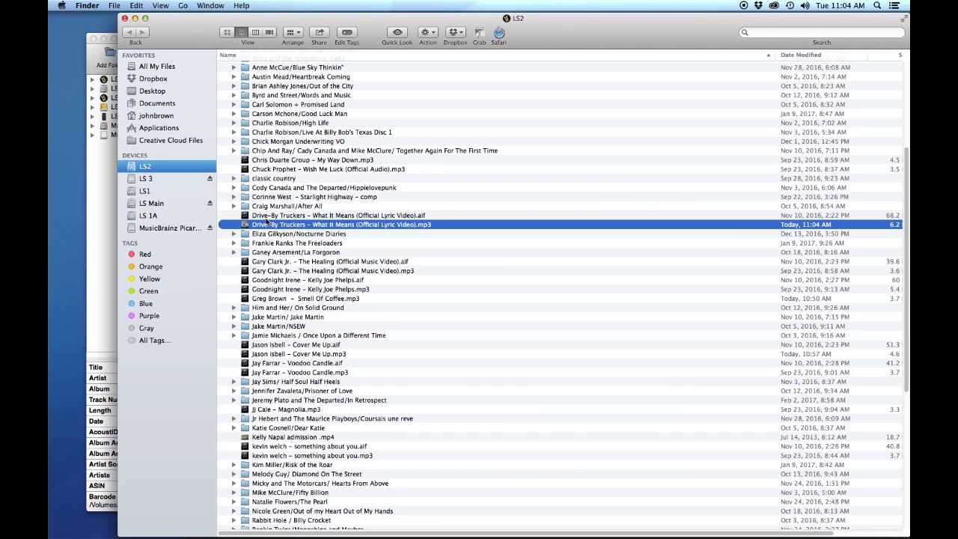
click(273, 227)
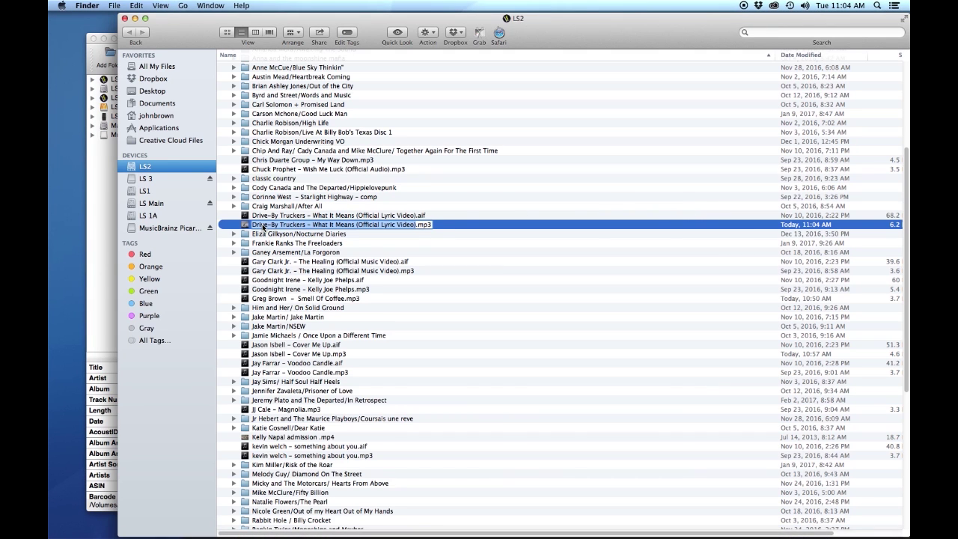
click(245, 226)
key(space)
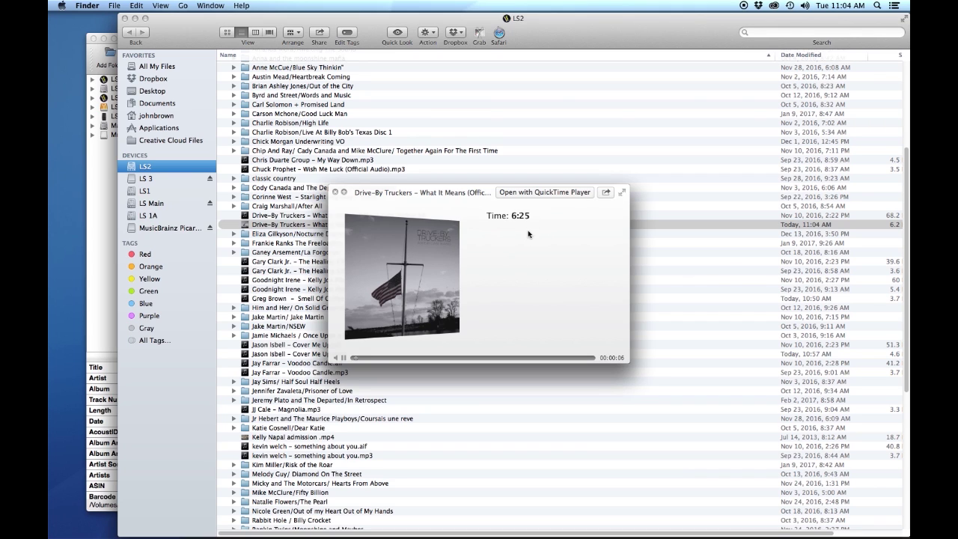
key(space)
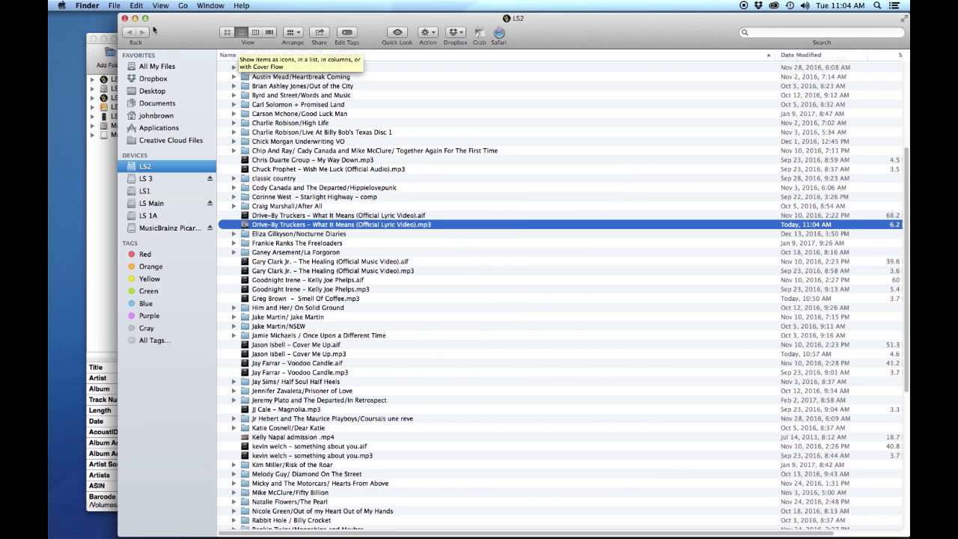
click(135, 18)
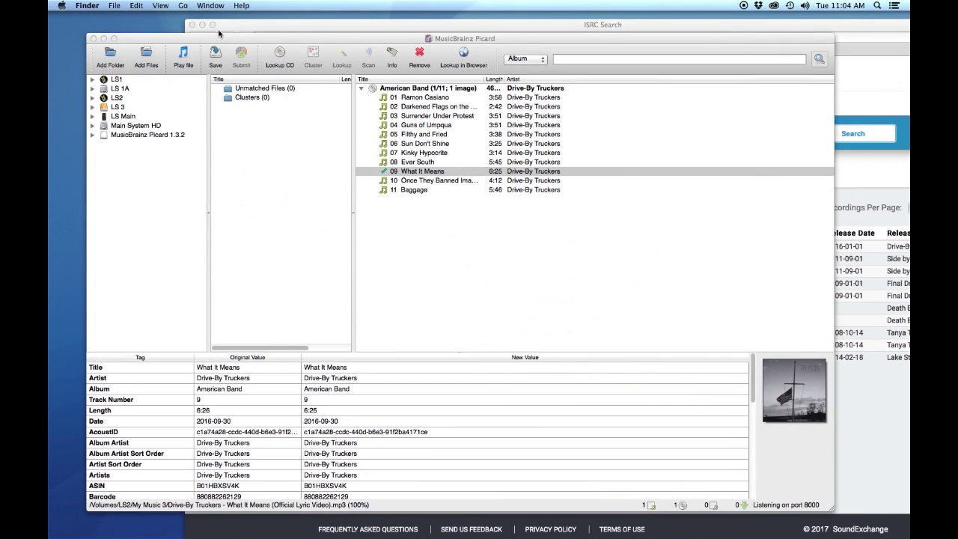